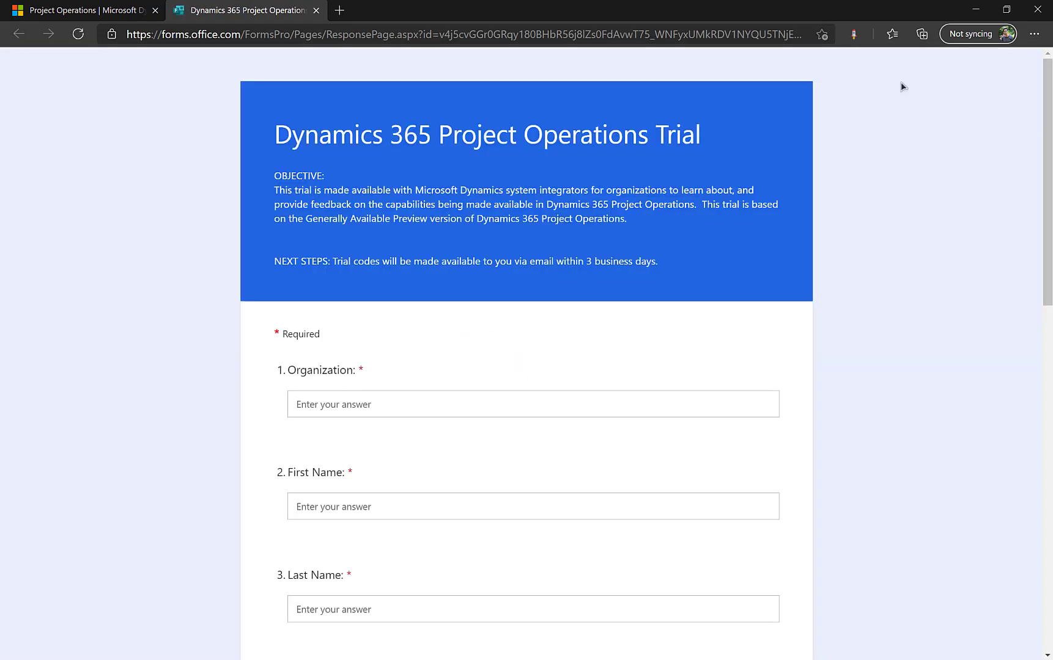
# Step: Enter organization ProjectOpsTrial and the contact's first and last name in the trial form
pyautogui.scroll(-3, 257, 291)
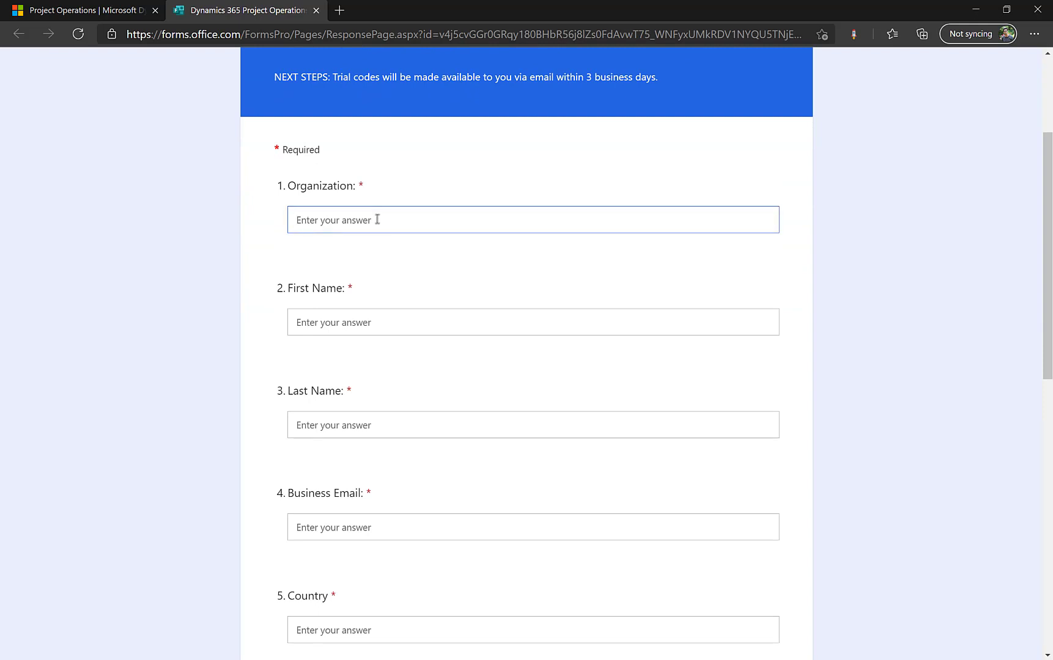
pyautogui.write('P')
pyautogui.write('ro')
pyautogui.write('k')
pyautogui.write('ject')
pyautogui.write('Op')
pyautogui.write('s')
pyautogui.write('Trial')
pyautogui.press('Tab')
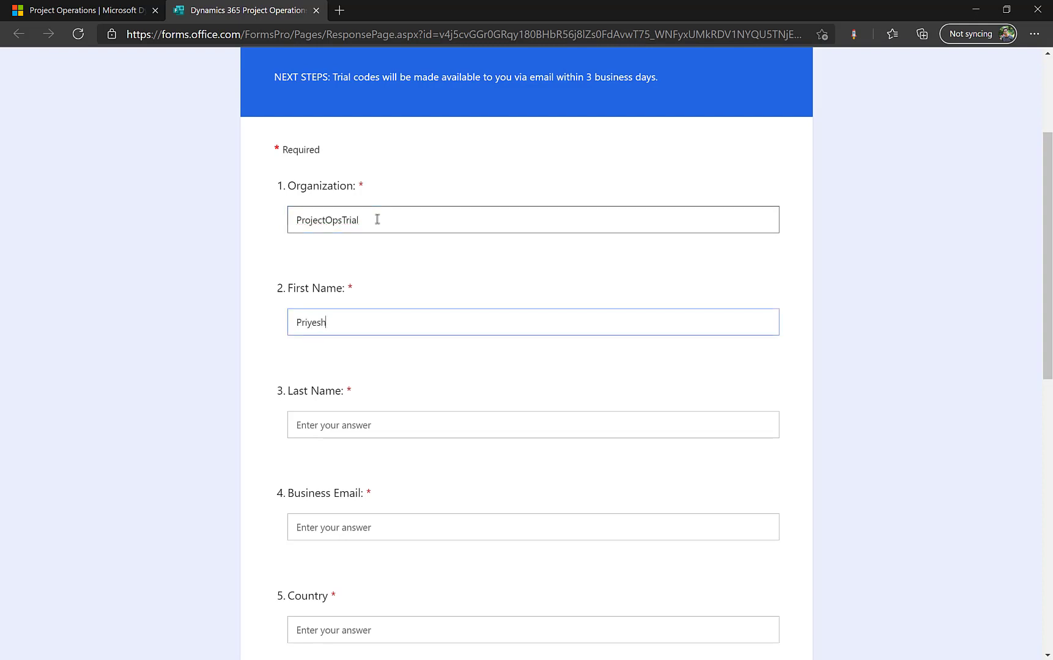
pyautogui.press('Tab')
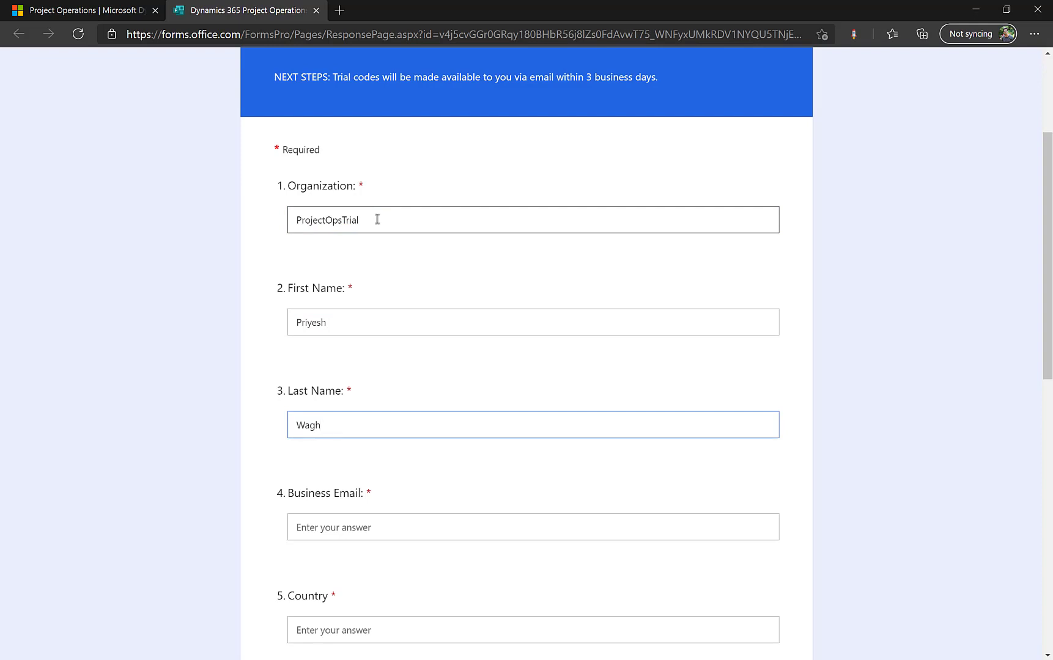
# Step: Fill in the contact's business e-mail and set the country to India
pyautogui.scroll(-3, 388, 251)
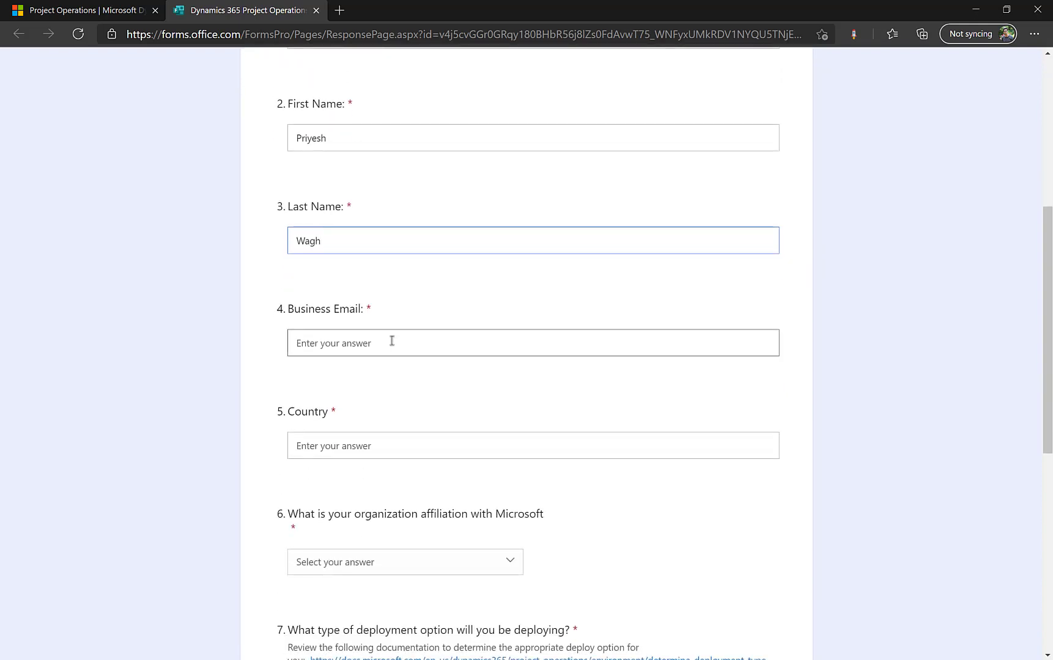
pyautogui.click(392, 341)
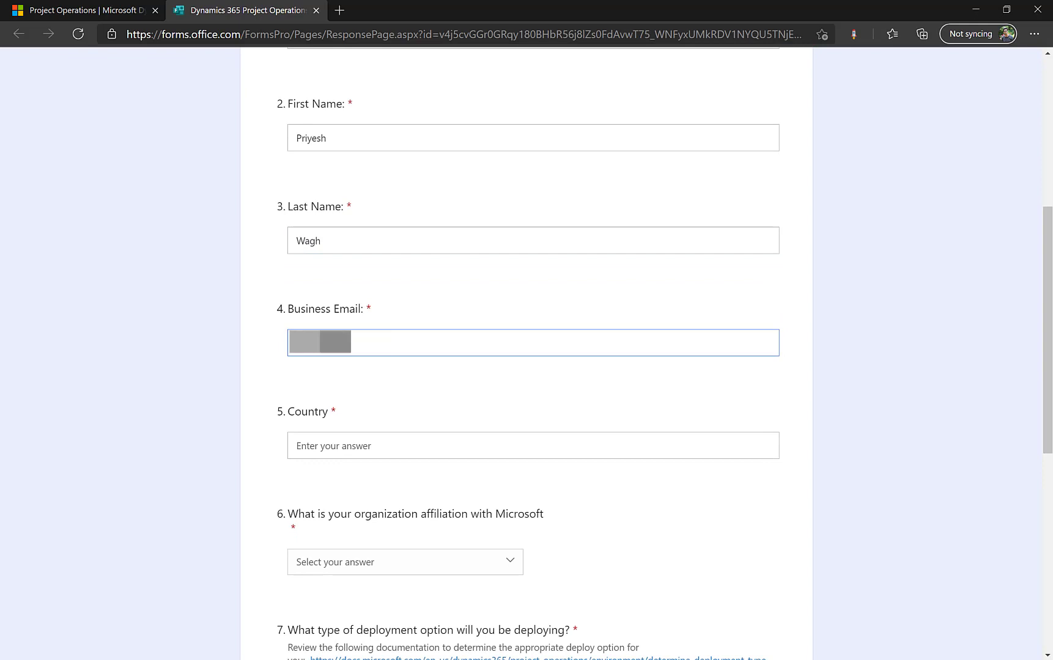
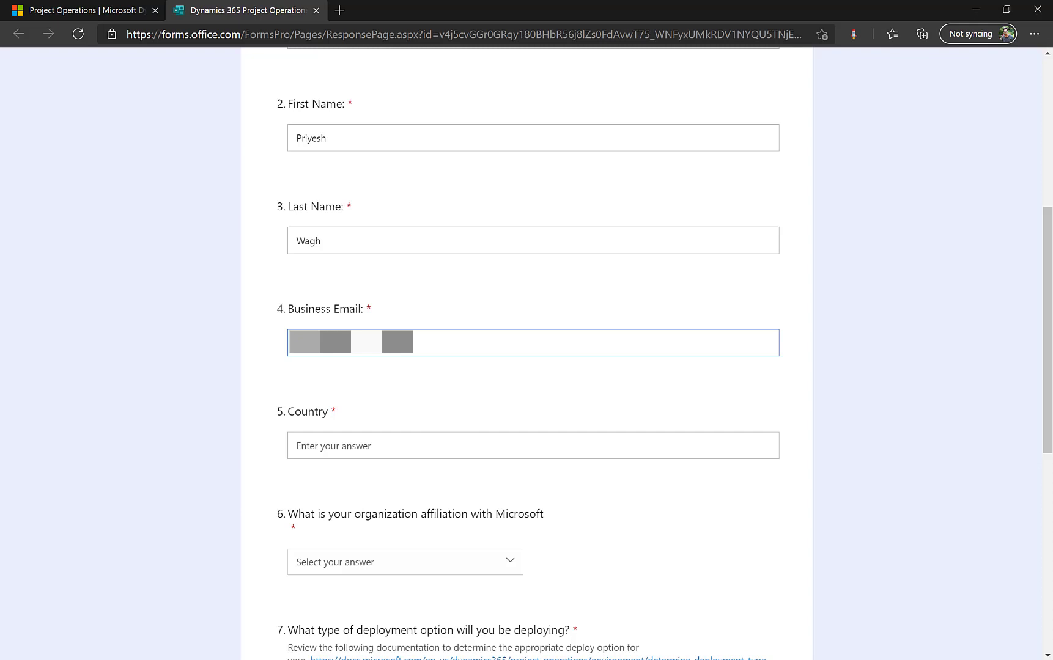
pyautogui.click(380, 445)
pyautogui.write('India')
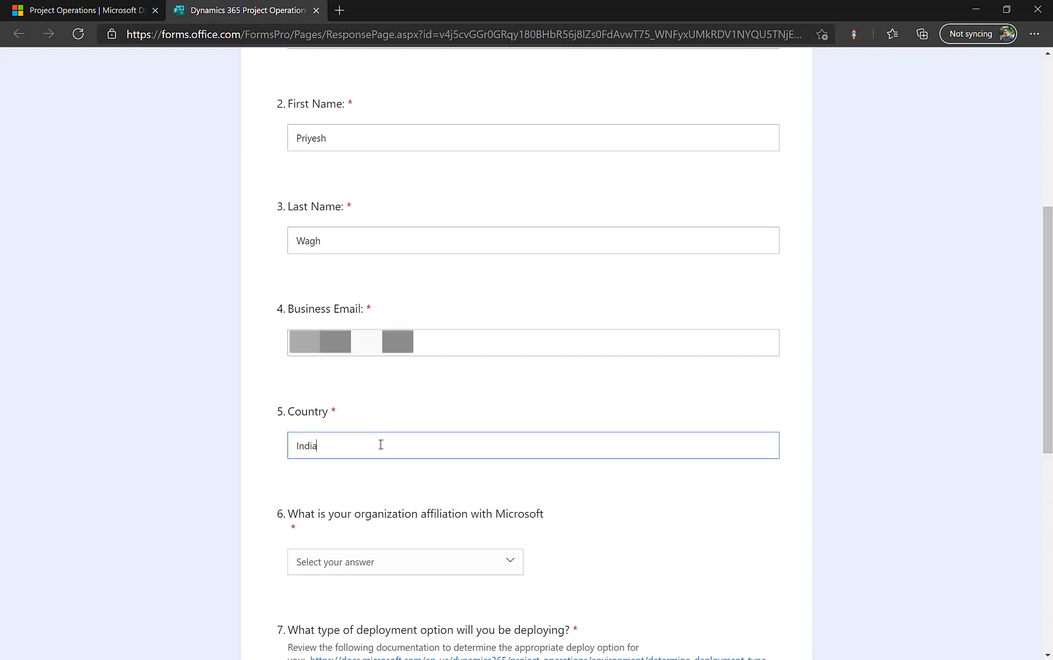
# Step: Set the Microsoft affiliation answer to MVP
pyautogui.click(392, 562)
pyautogui.scroll(-2, 380, 590)
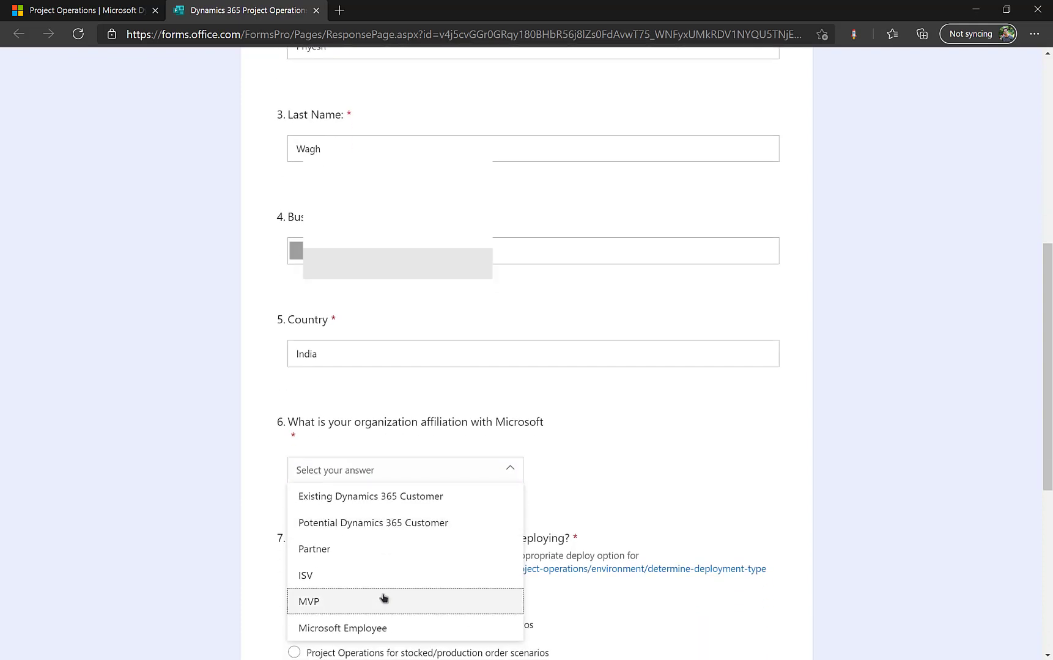
pyautogui.click(384, 598)
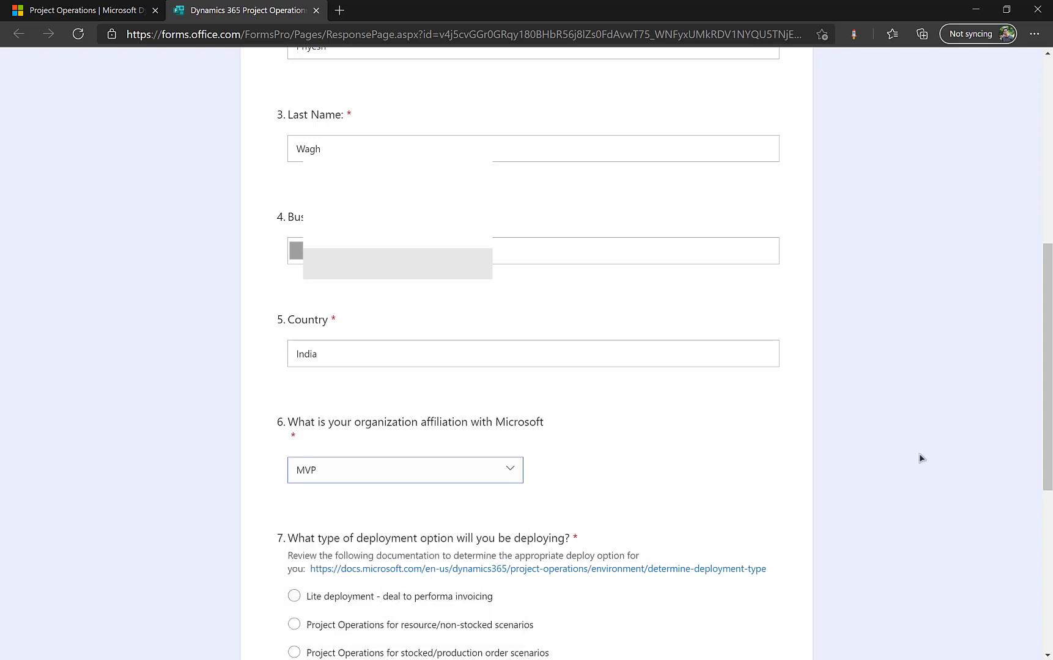
pyautogui.scroll(-6, 866, 480)
pyautogui.scroll(1, 855, 452)
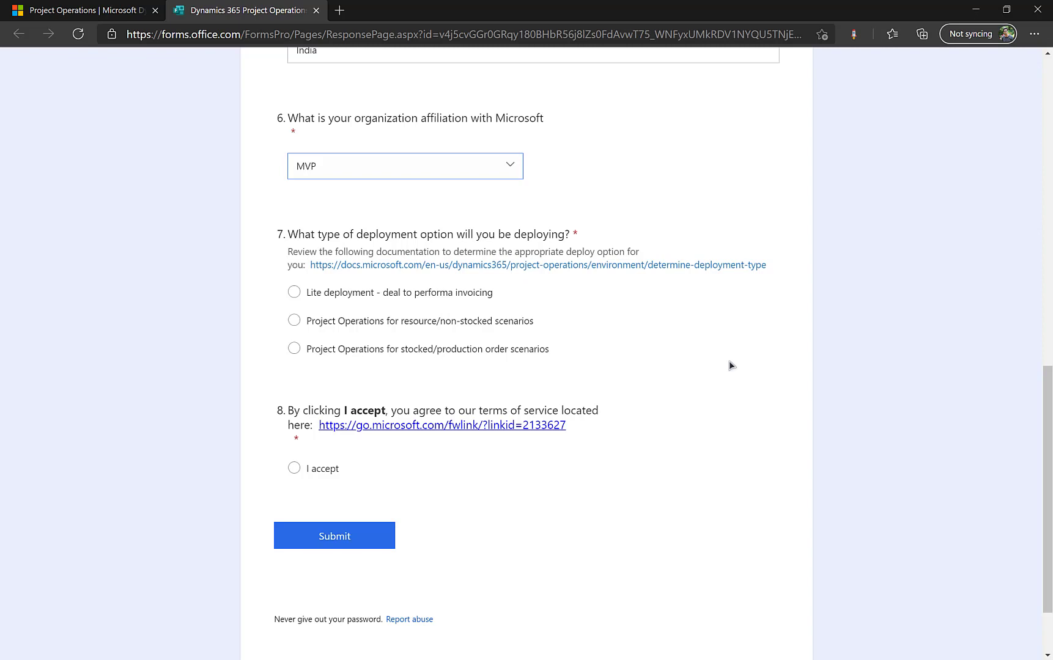
# Step: Choose Lite deployment, accept the terms of service and submit the trial request
pyautogui.click(375, 292)
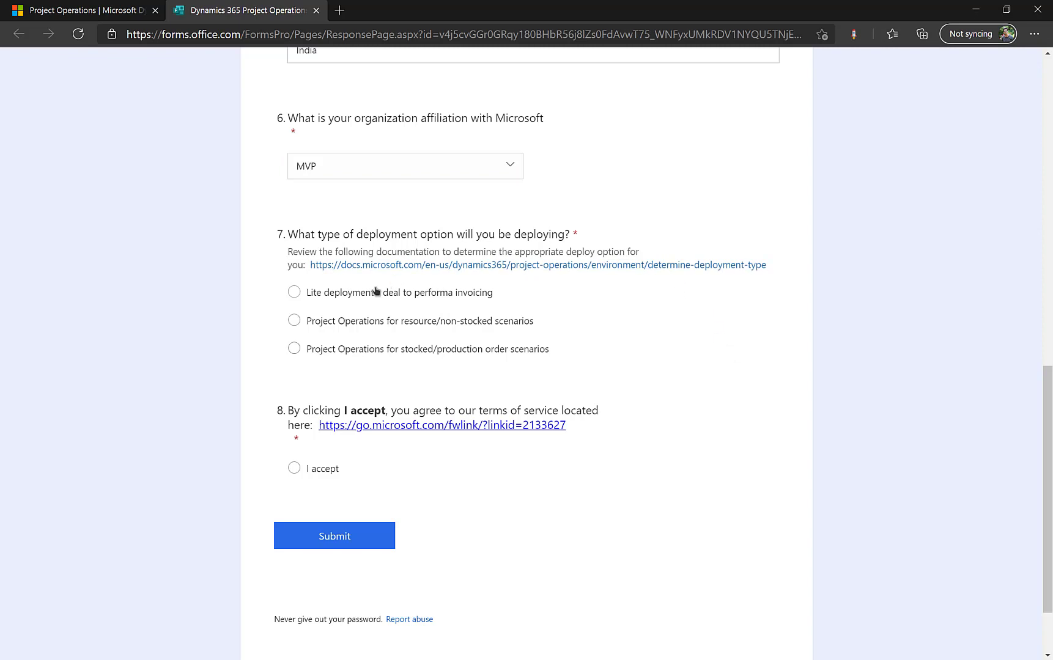
pyautogui.click(294, 468)
pyautogui.click(369, 536)
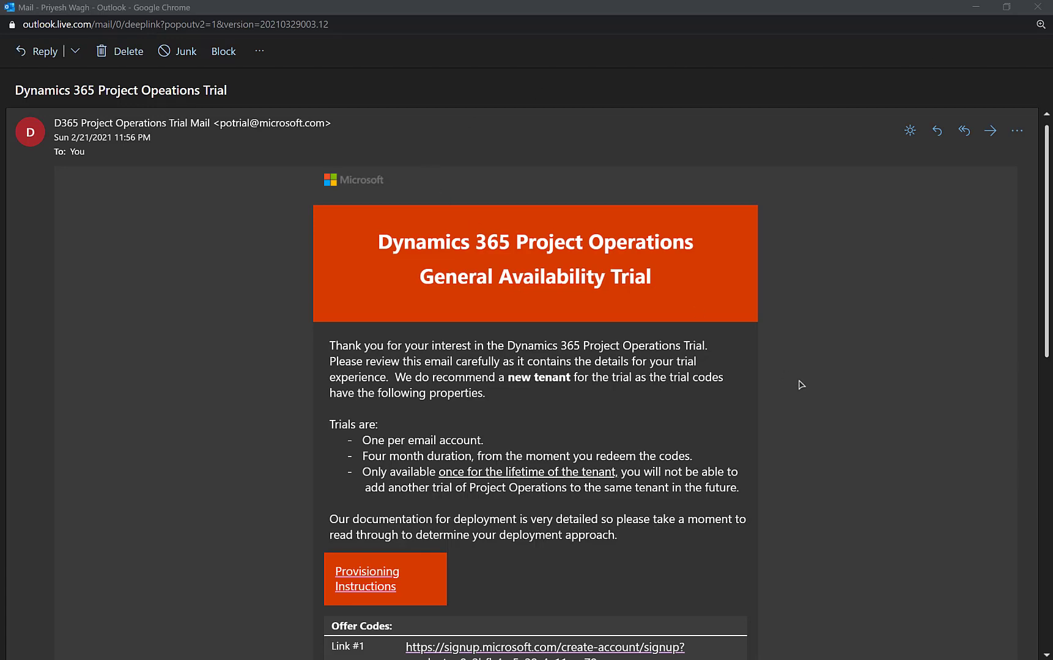
# Step: Copy the address of offer-code Link #1 from the Project Operations trial e-mail
pyautogui.scroll(-2, 806, 413)
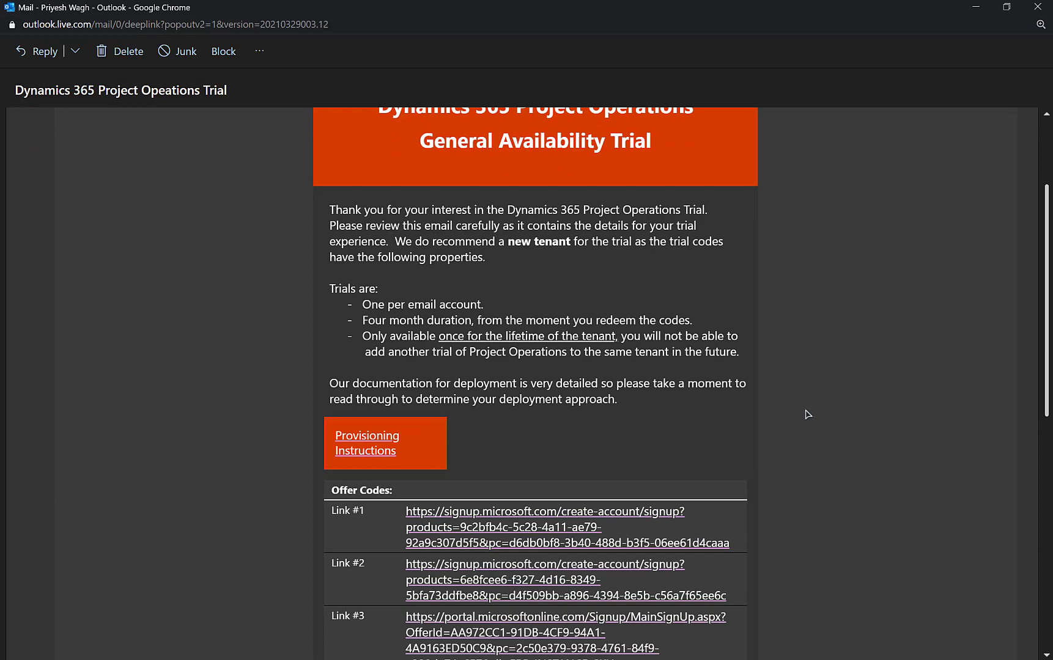
pyautogui.scroll(-1, 807, 414)
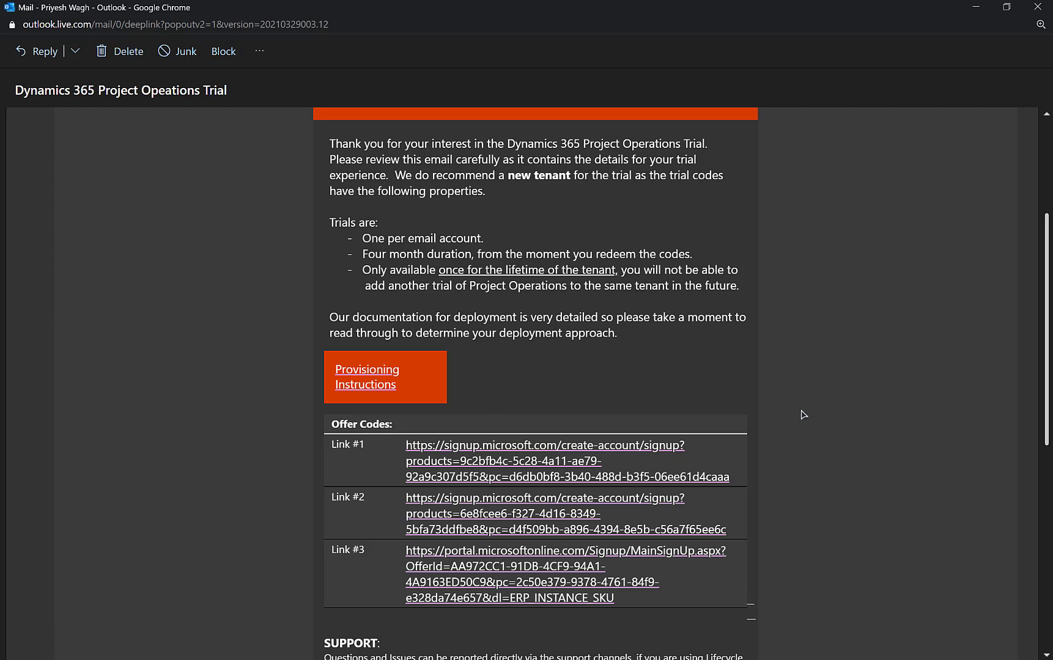
pyautogui.rightClick(496, 460)
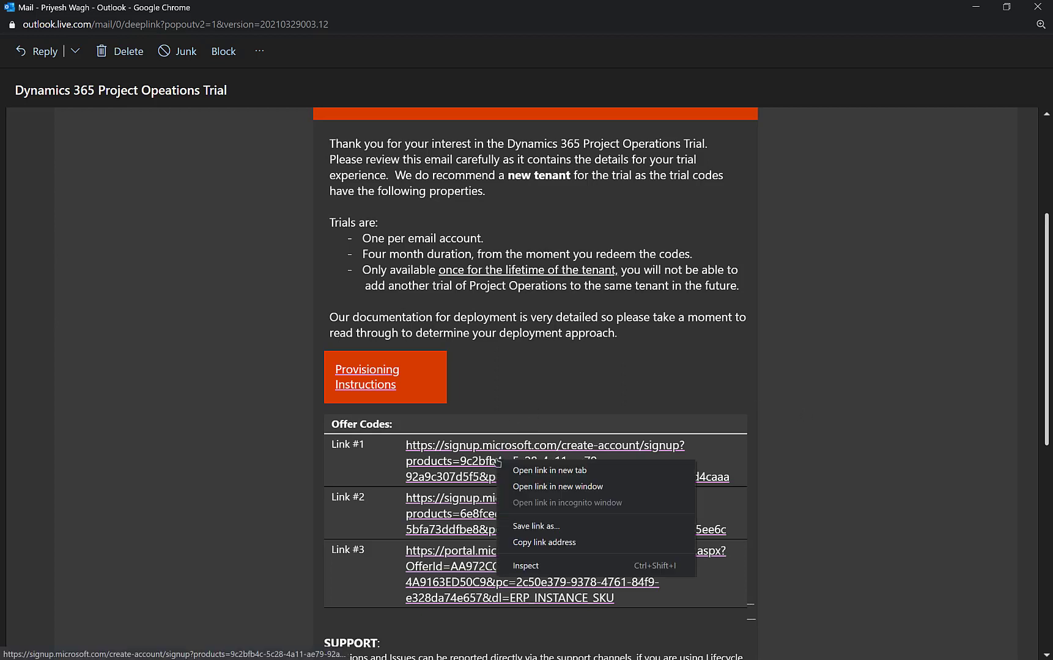
pyautogui.click(561, 543)
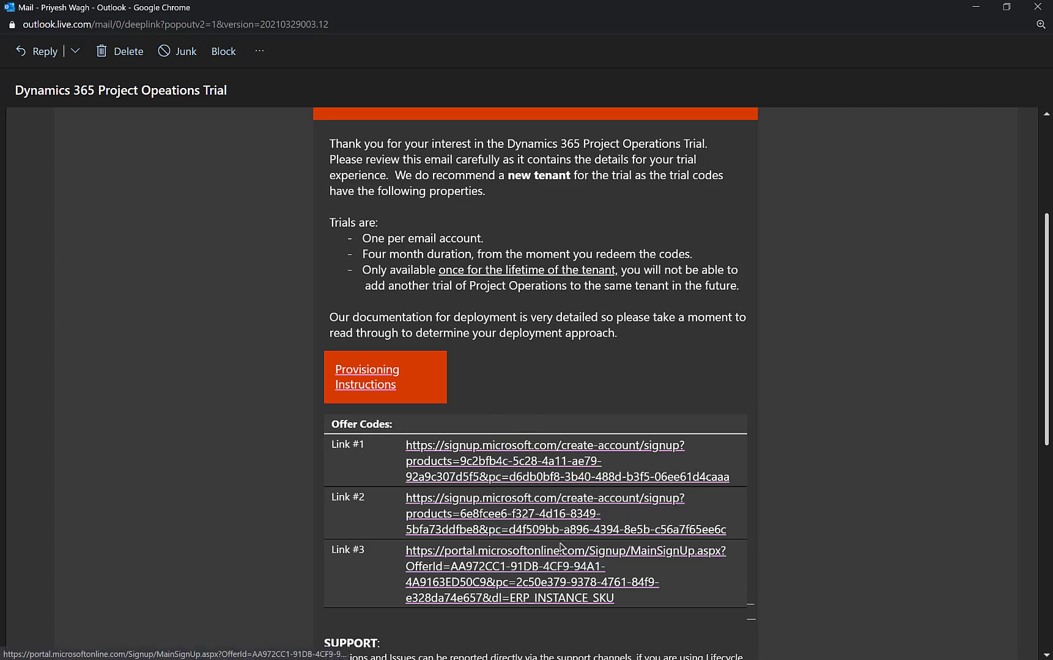
# Step: Load the Project Operations - Preview signup link in the InPrivate window and paste the work e-mail address
pyautogui.hotkey('alt', 'Tab')
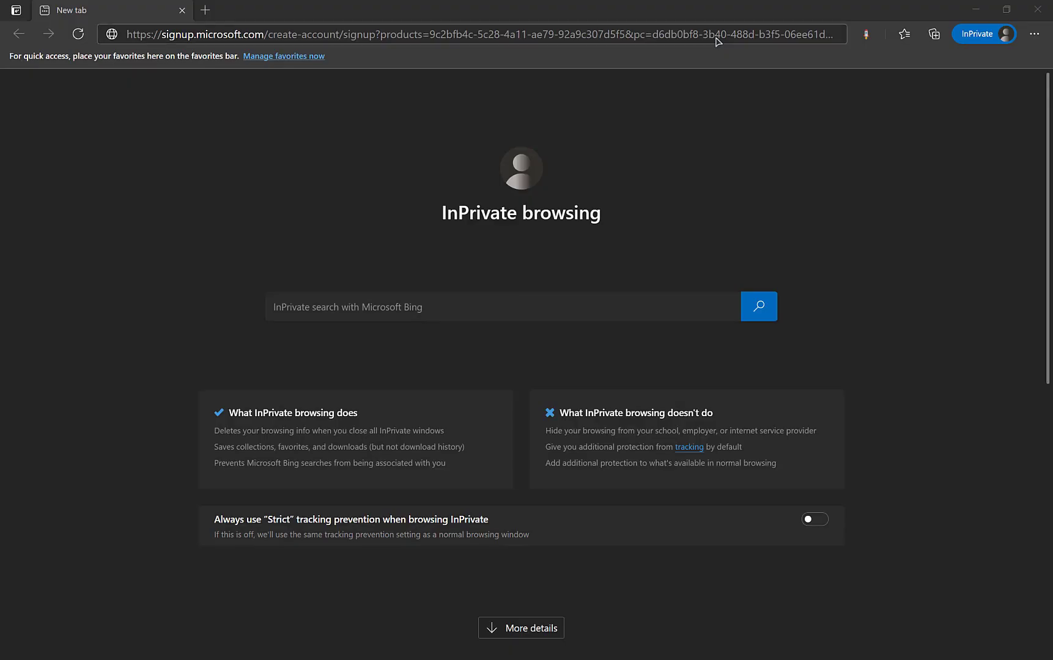
pyautogui.click(715, 37)
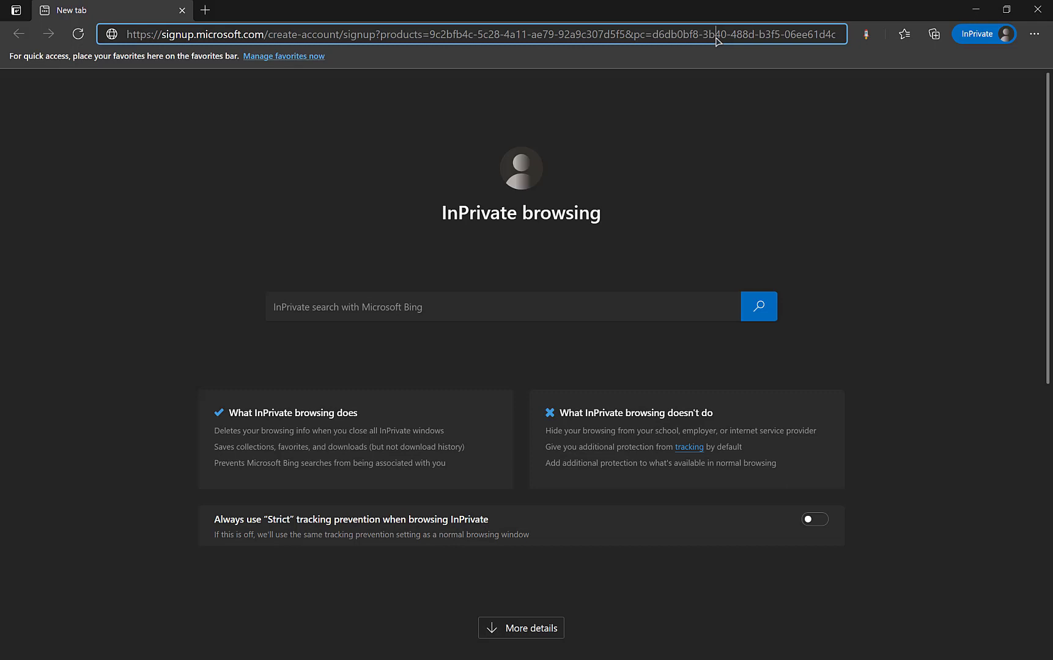
pyautogui.press('Return')
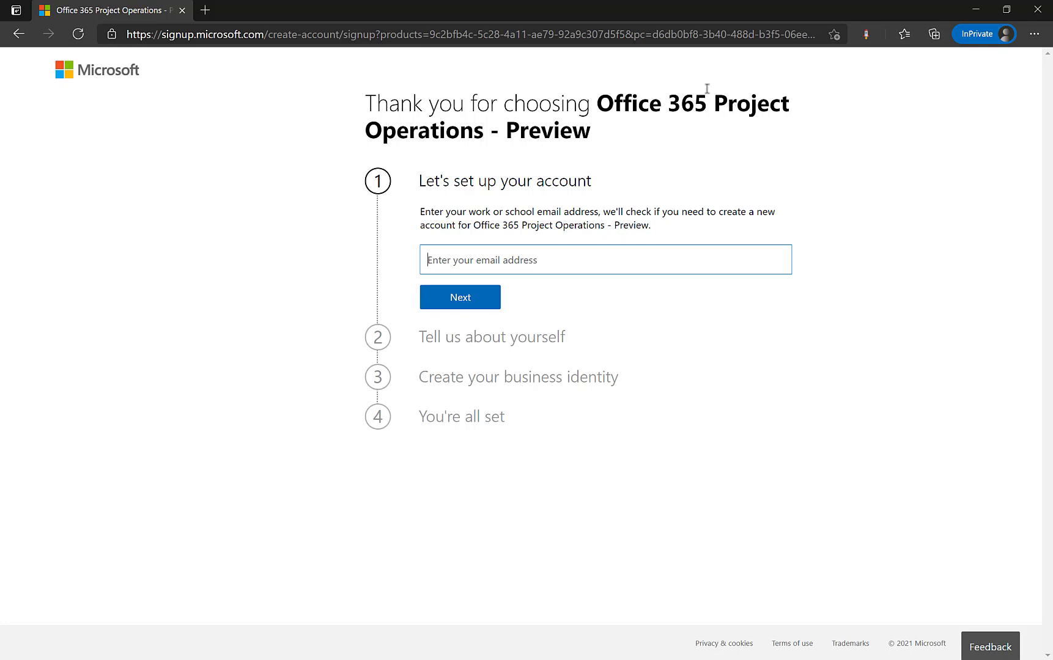
pyautogui.hotkey('ctrl', 'v')
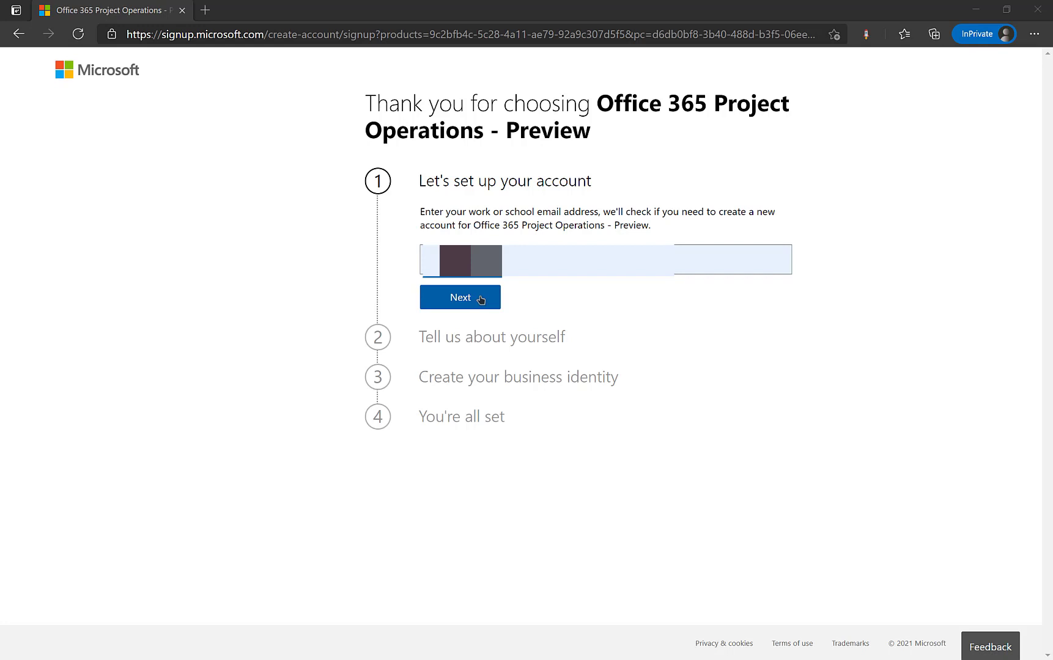
# Step: Confirm the e-mail, start a new account and enter the first and last name
pyautogui.click(480, 299)
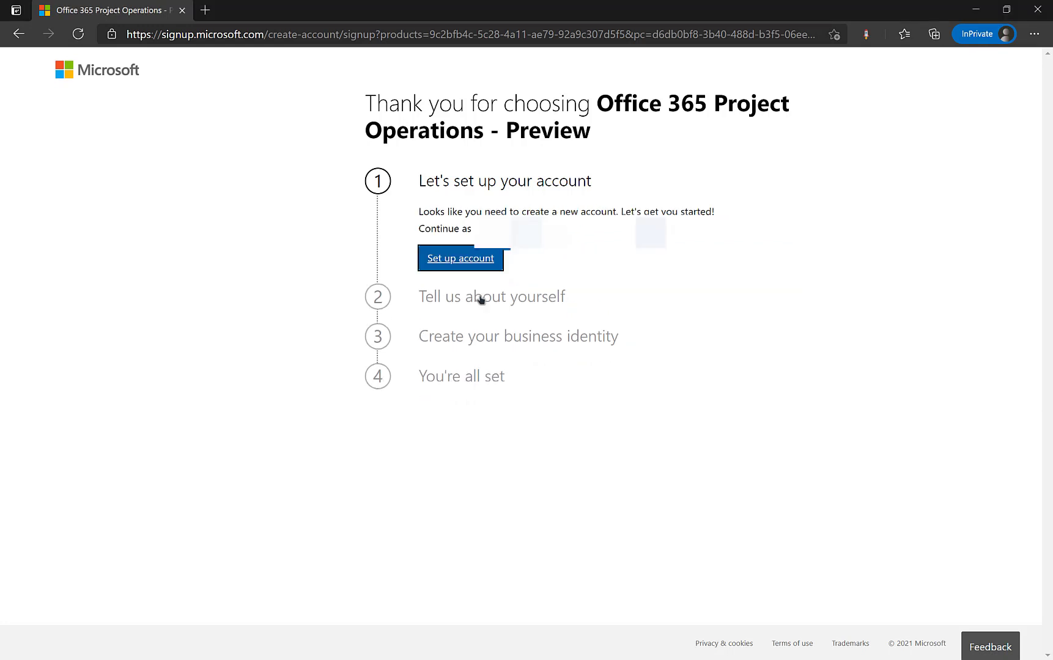
pyautogui.click(483, 263)
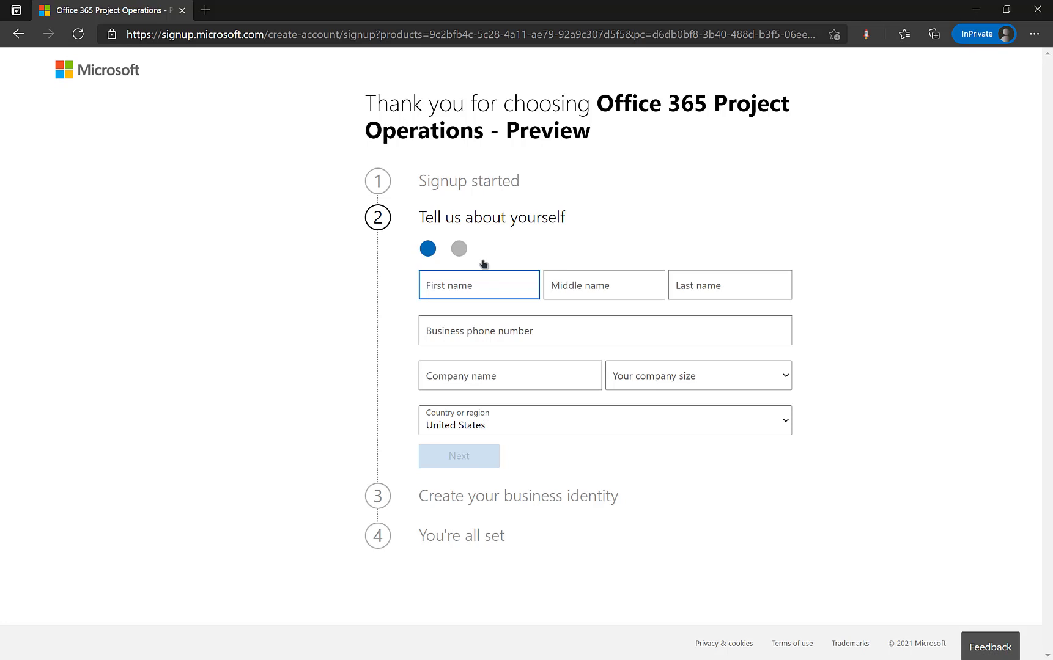
pyautogui.write('CRM')
pyautogui.press('Tab')
pyautogui.press('Tab')
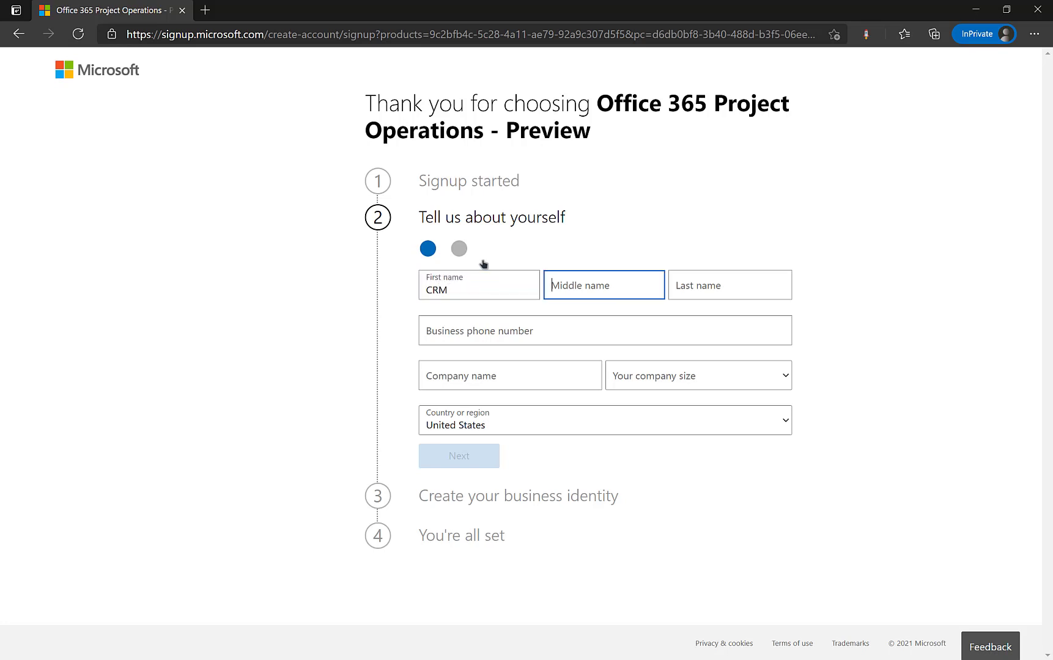
pyautogui.write('Admin')
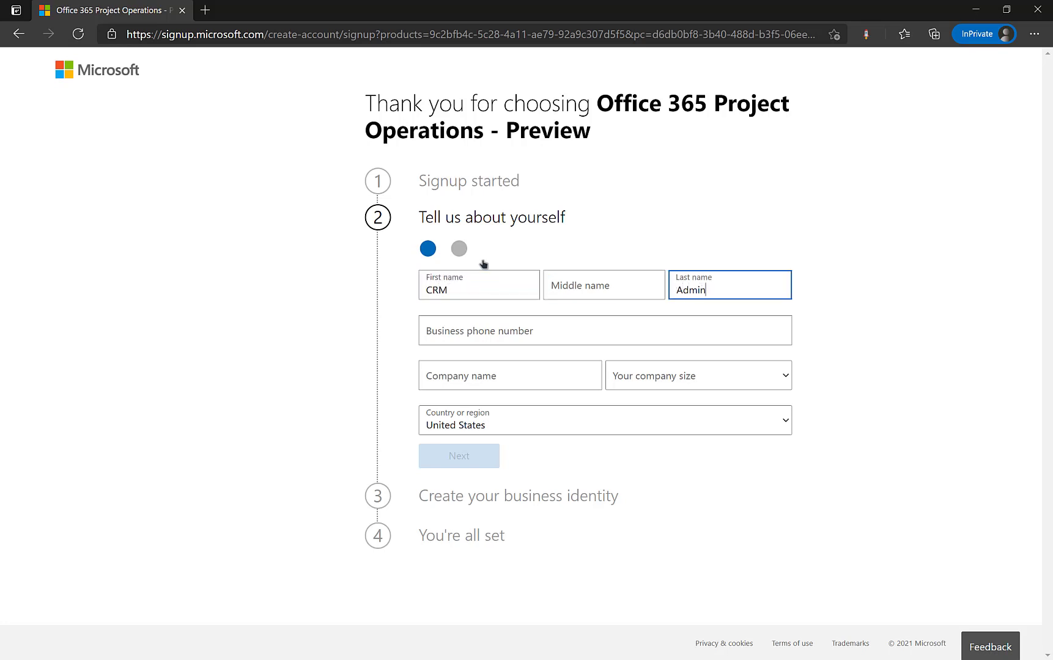
# Step: Leave business phone empty, enter company CFT165PO and choose company size 5-9 people
pyautogui.press('Tab')
pyautogui.hotkey('ctrl', 'v')
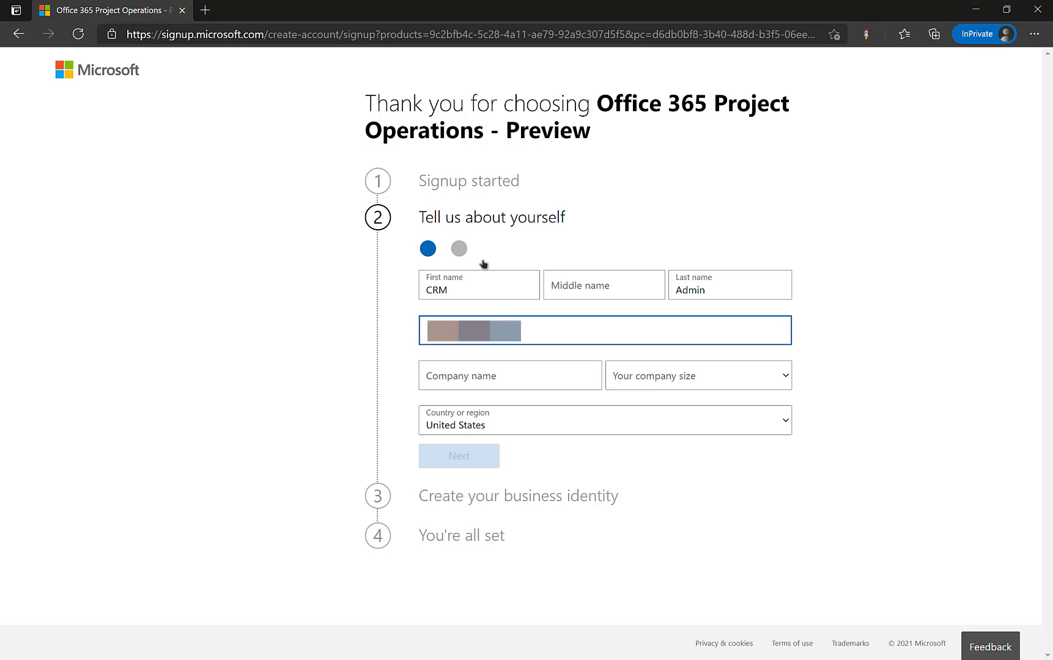
pyautogui.press('BackSpace')
pyautogui.press('BackSpace')
pyautogui.press('BackSpace')
pyautogui.press('BackSpace')
pyautogui.press('BackSpace')
pyautogui.press('BackSpace')
pyautogui.press('BackSpace')
pyautogui.press('BackSpace')
pyautogui.press('BackSpace')
pyautogui.press('BackSpace')
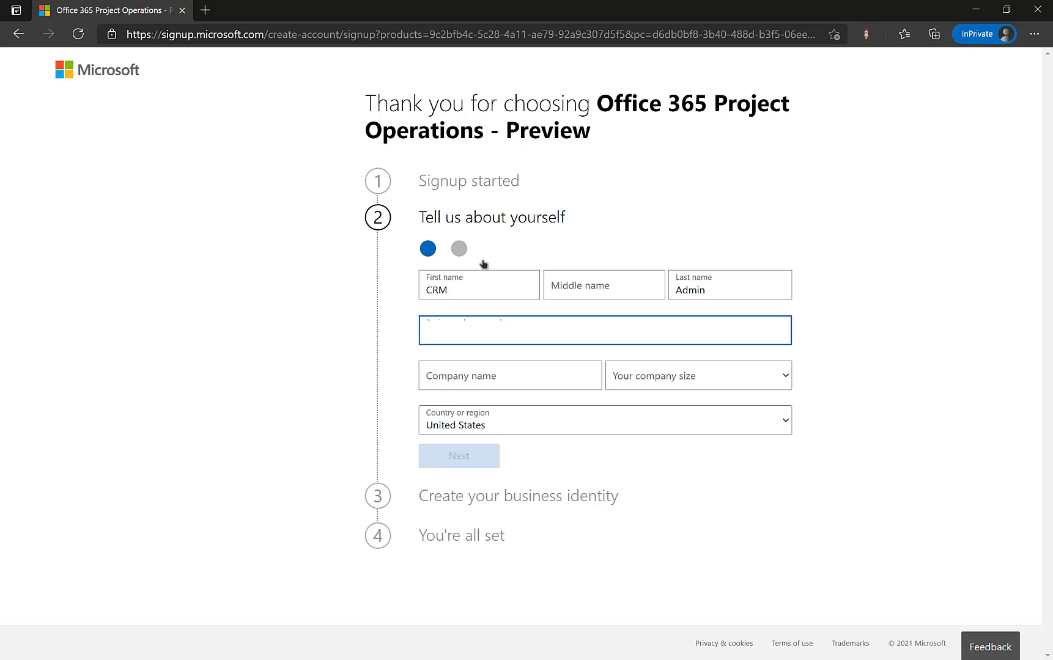
pyautogui.press('Tab')
pyautogui.write('C')
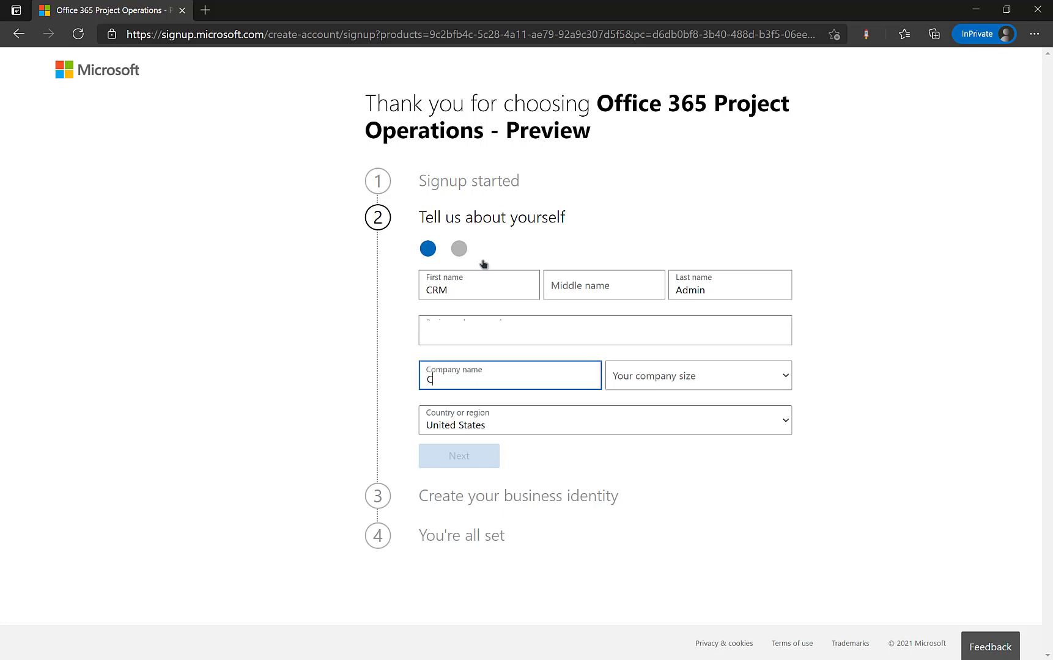
pyautogui.write('FT165PO')
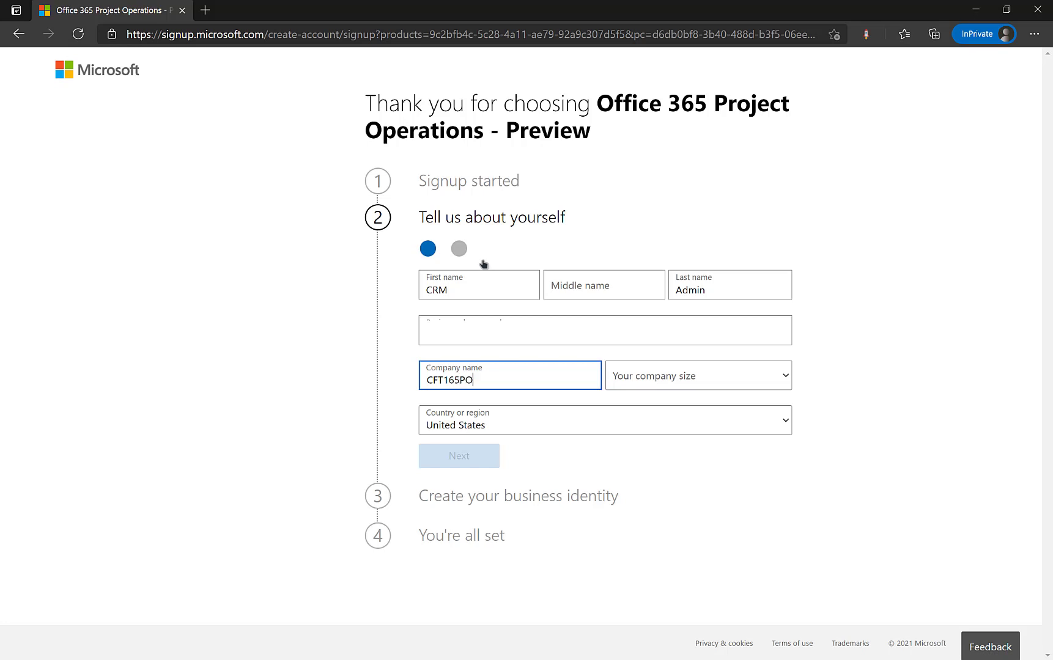
pyautogui.press('Tab')
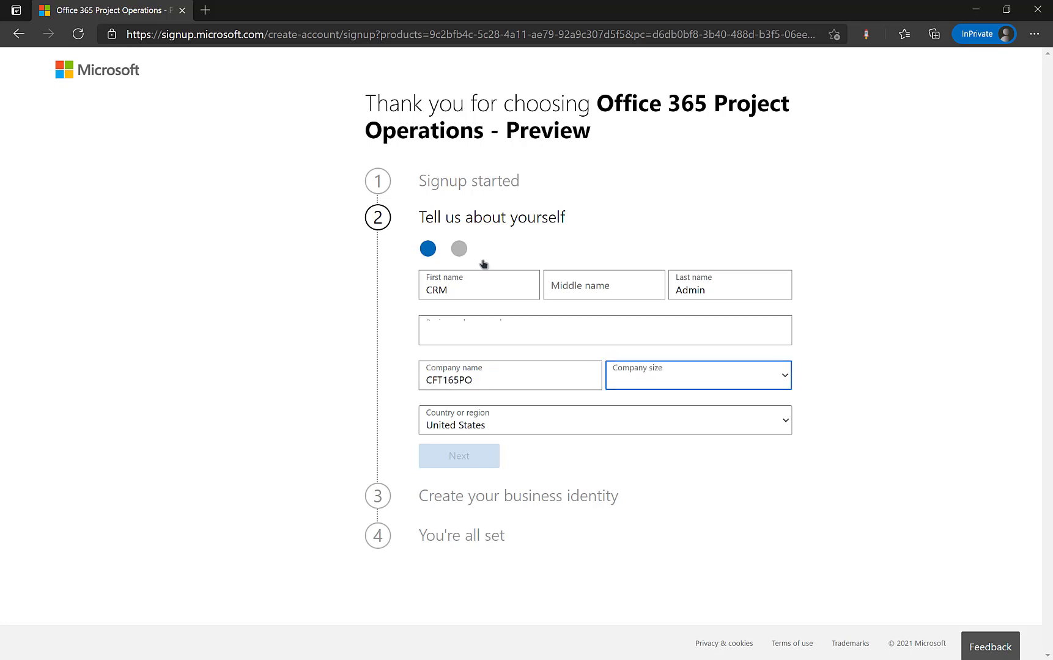
pyautogui.press('Down')
pyautogui.press('Down')
pyautogui.press('Down')
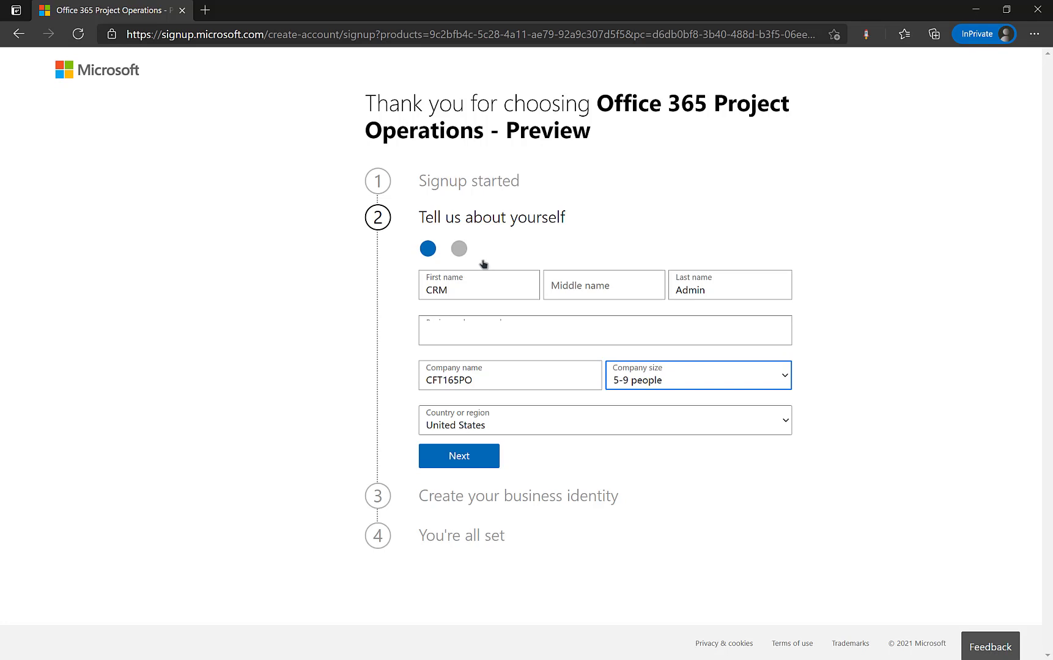
# Step: Submit the about-yourself details and choose the (+91) India phone country code
pyautogui.click(463, 457)
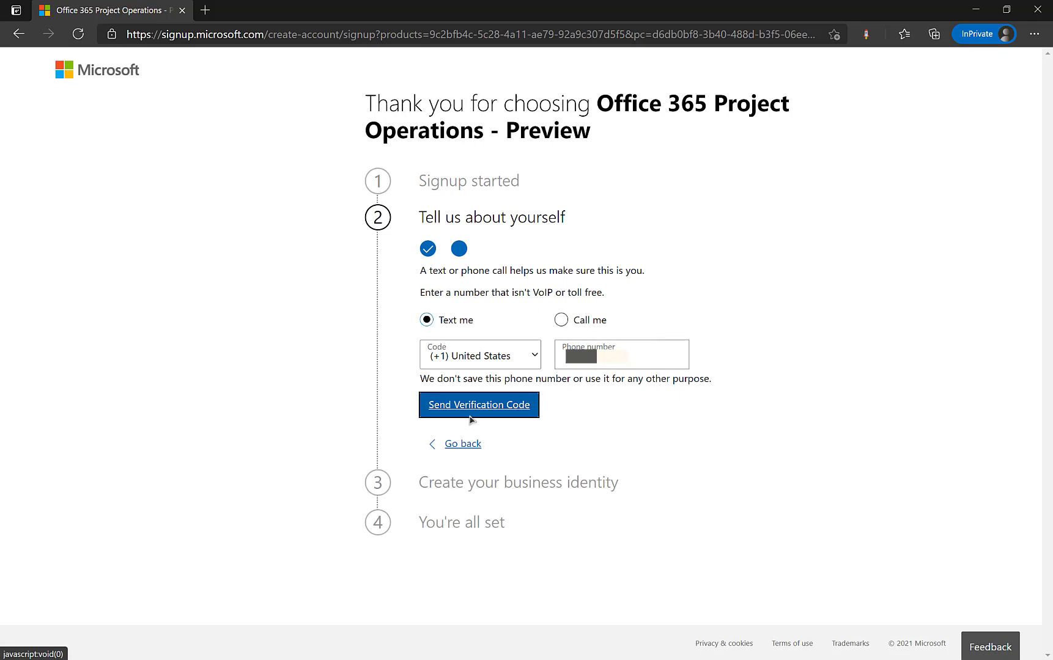
pyautogui.click(491, 364)
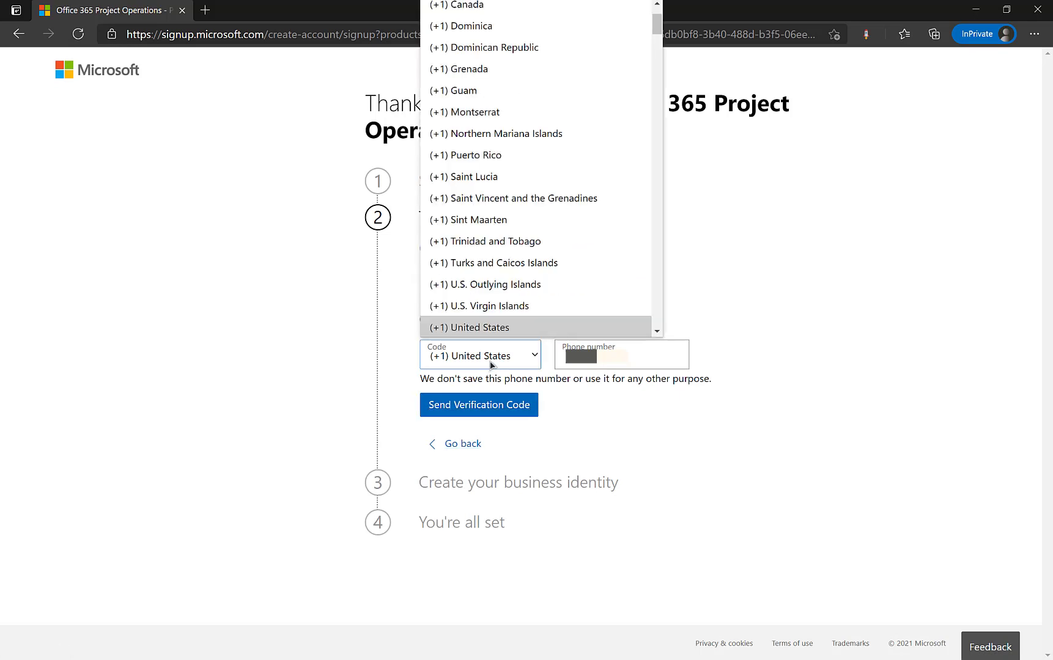
pyautogui.scroll(2, 514, 214)
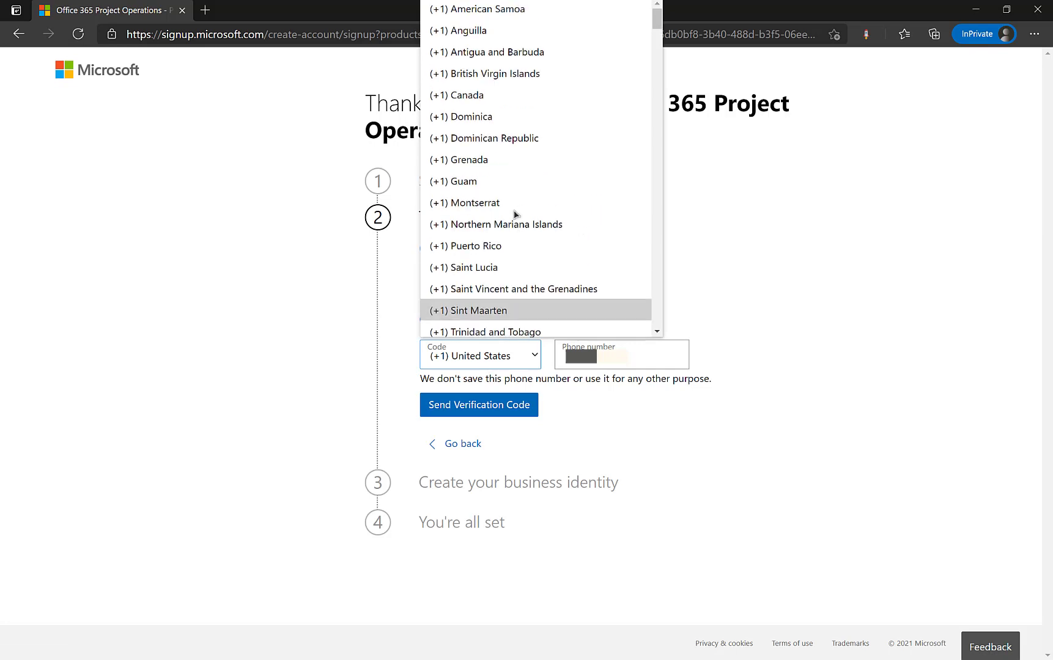
pyautogui.scroll(-20, 538, 162)
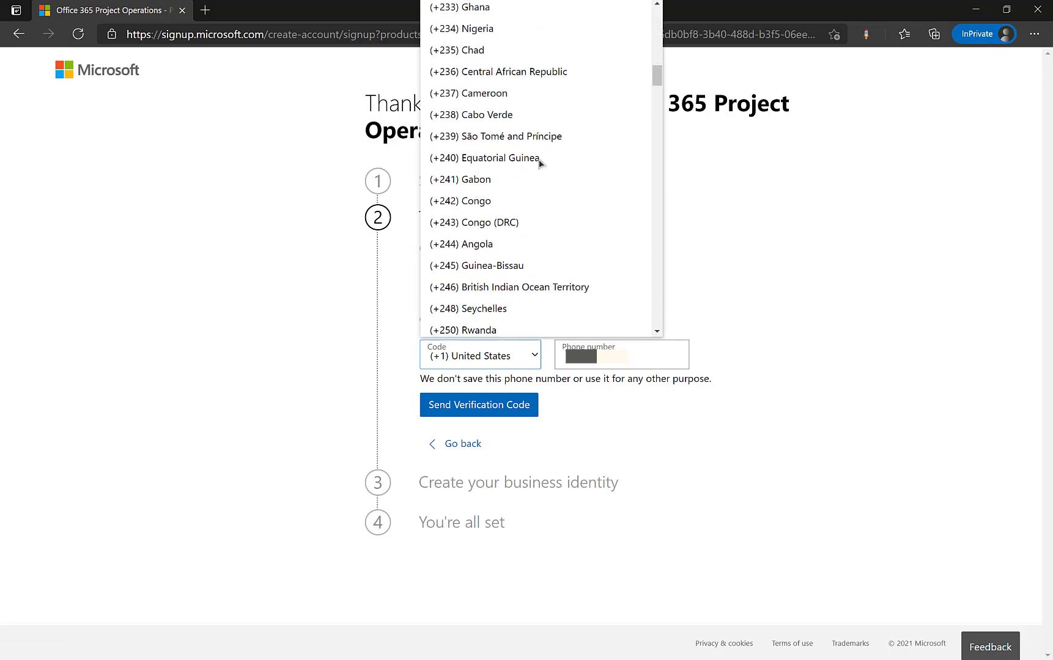
pyautogui.scroll(-6, 539, 164)
pyautogui.scroll(-20, 540, 163)
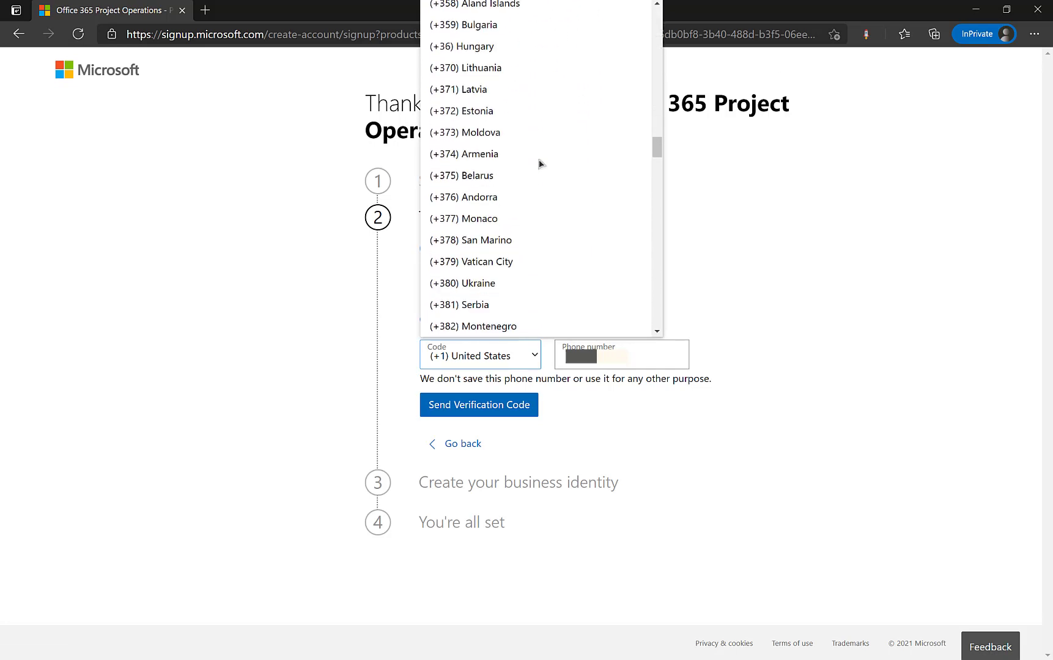
pyautogui.scroll(-10, 540, 164)
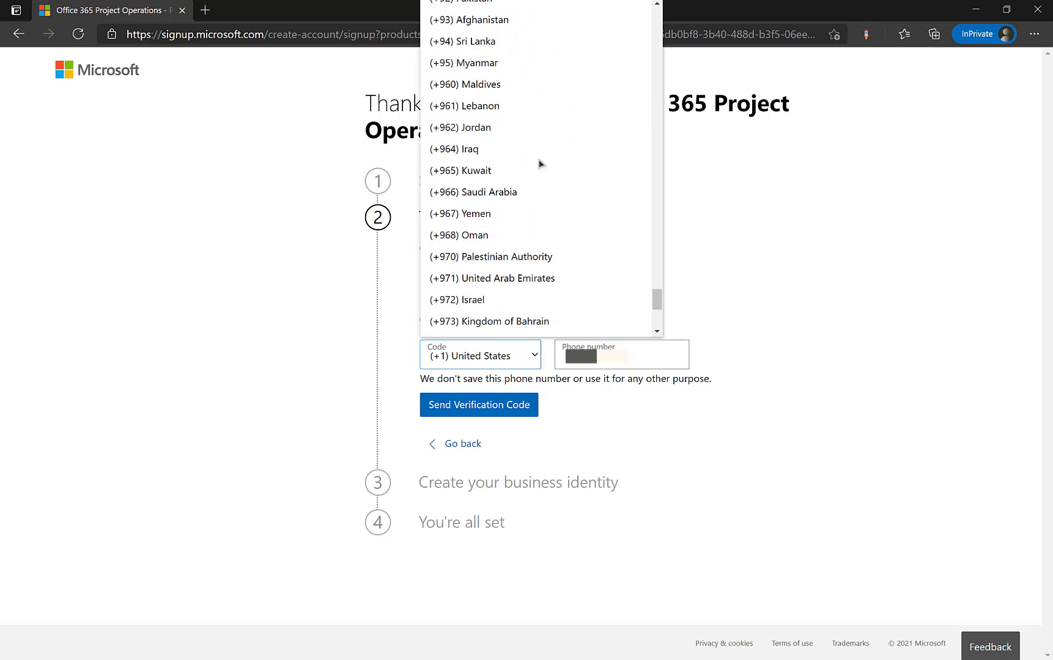
pyautogui.scroll(5, 540, 163)
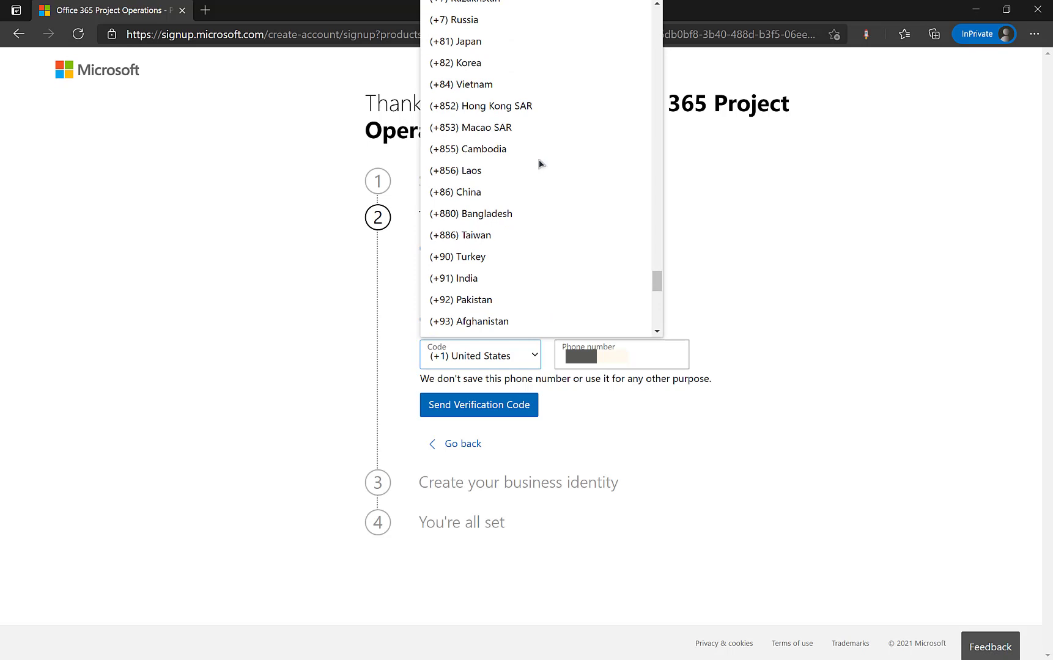
pyautogui.click(497, 276)
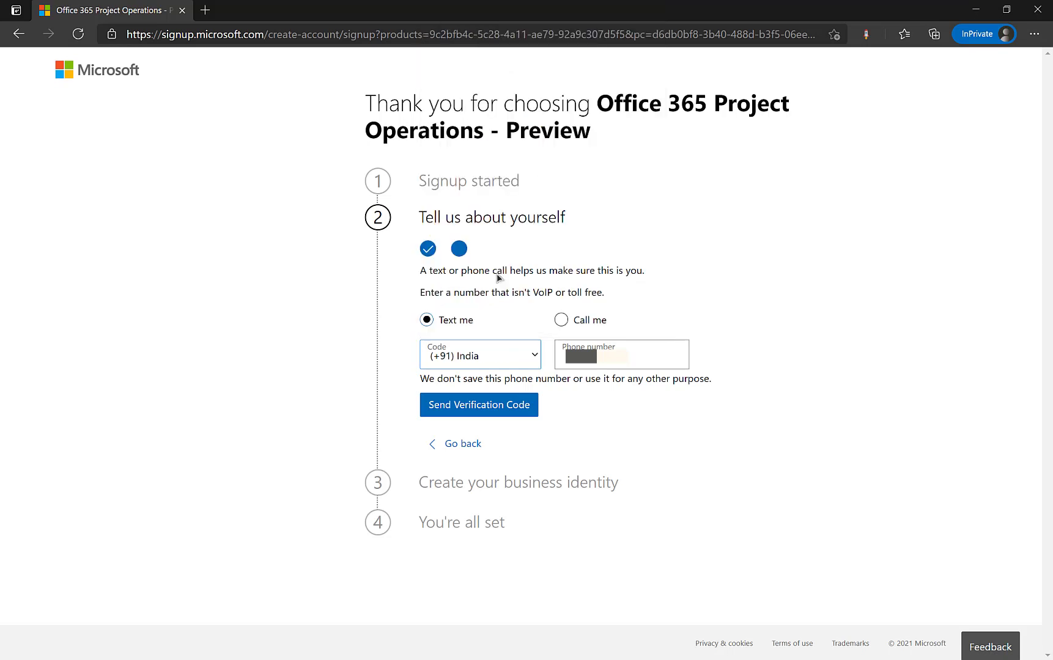
# Step: Send a text verification code, enter the received code and verify it
pyautogui.click(484, 416)
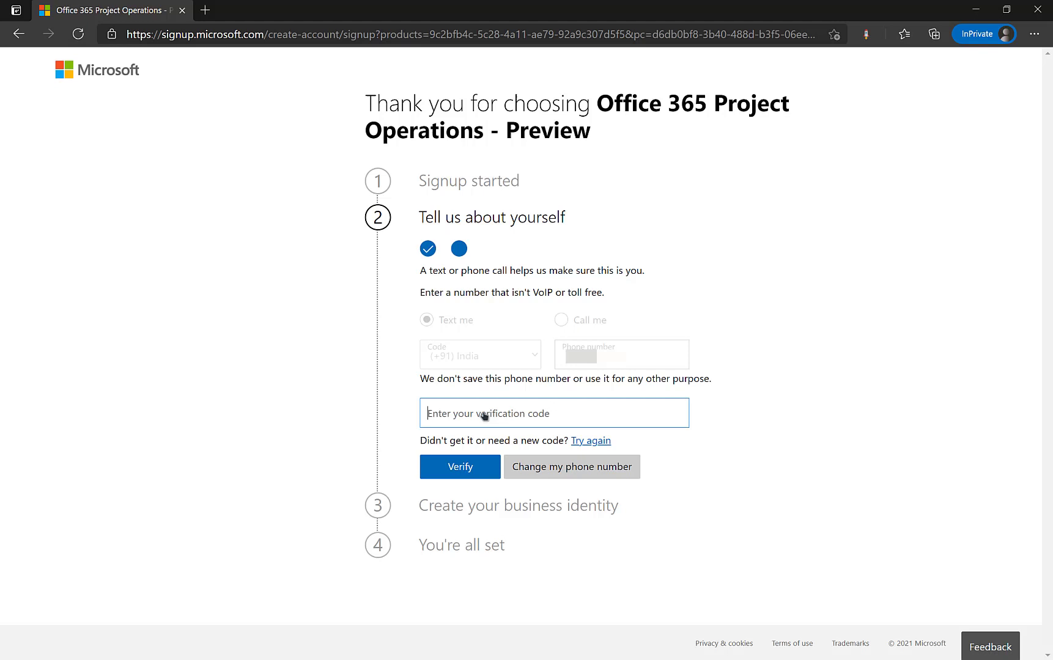
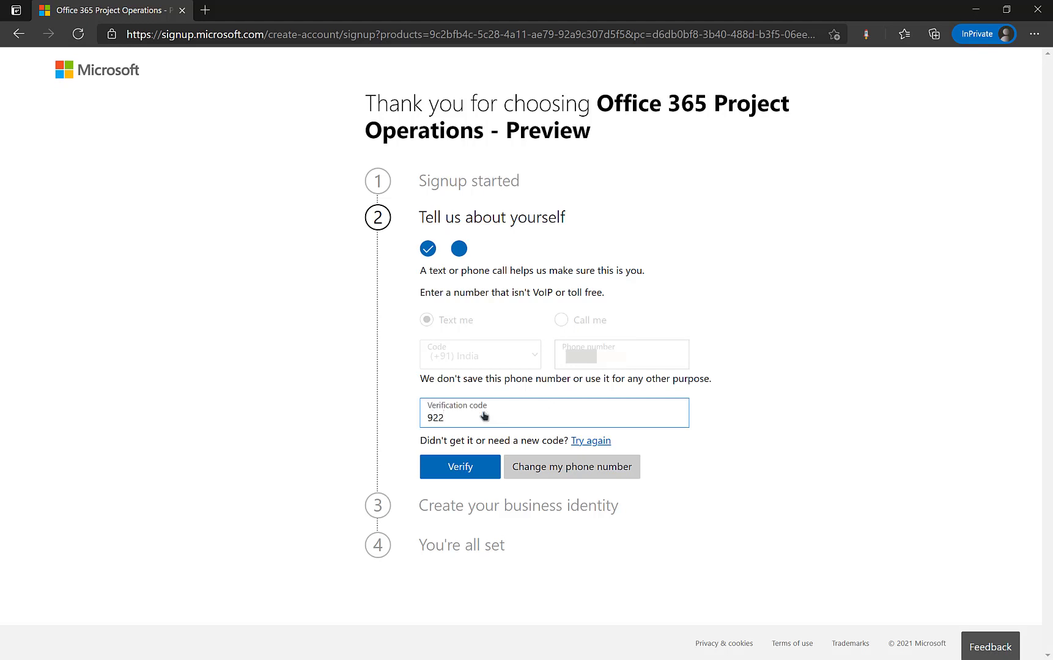
pyautogui.click(465, 468)
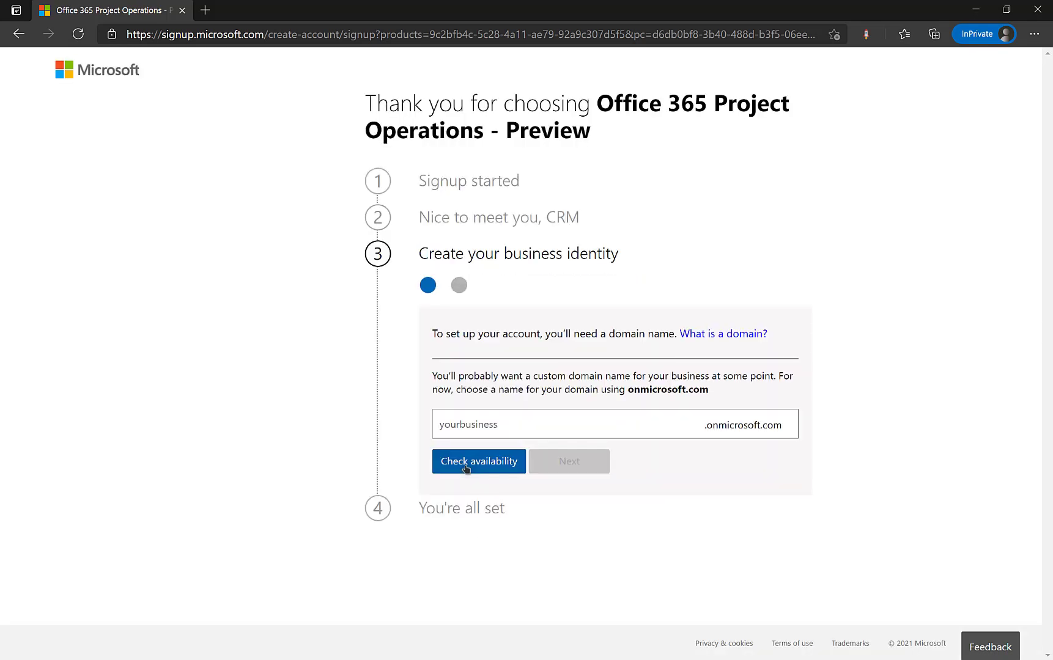
# Step: Enter domain cft165po, confirm cft165po.onmicrosoft.com is available, and continue
pyautogui.click(510, 428)
pyautogui.write('cft')
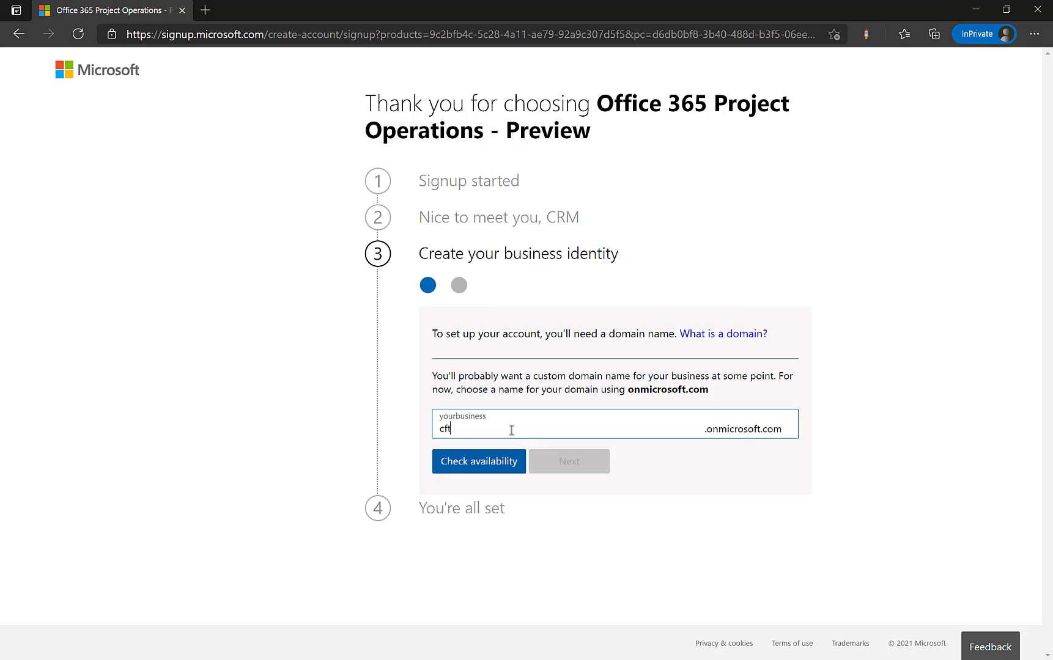
pyautogui.write('165po')
pyautogui.click(487, 465)
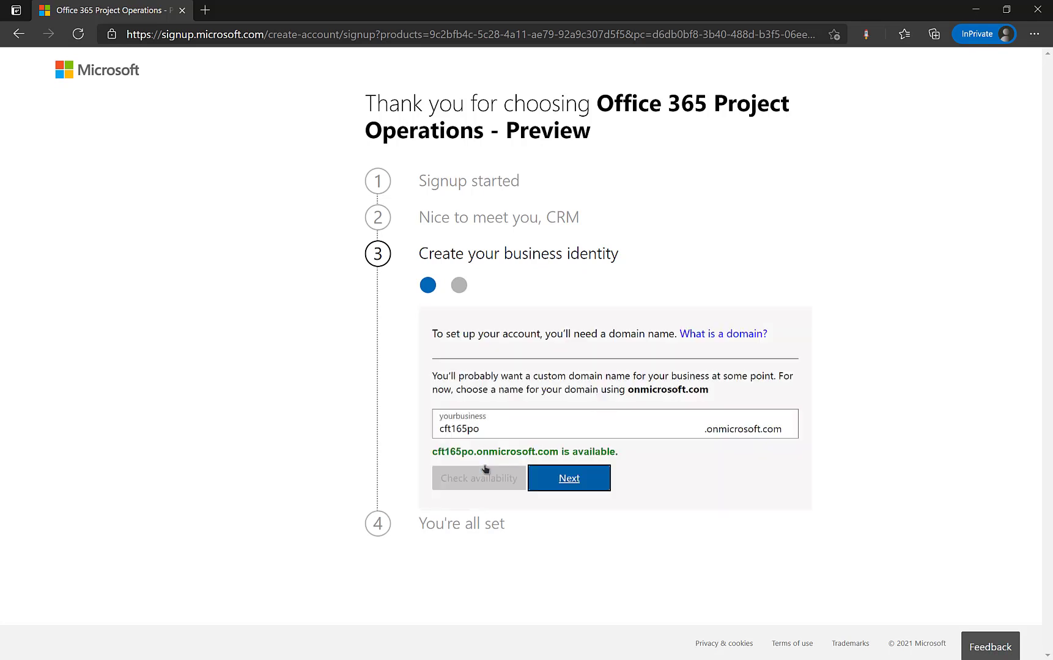
pyautogui.click(555, 485)
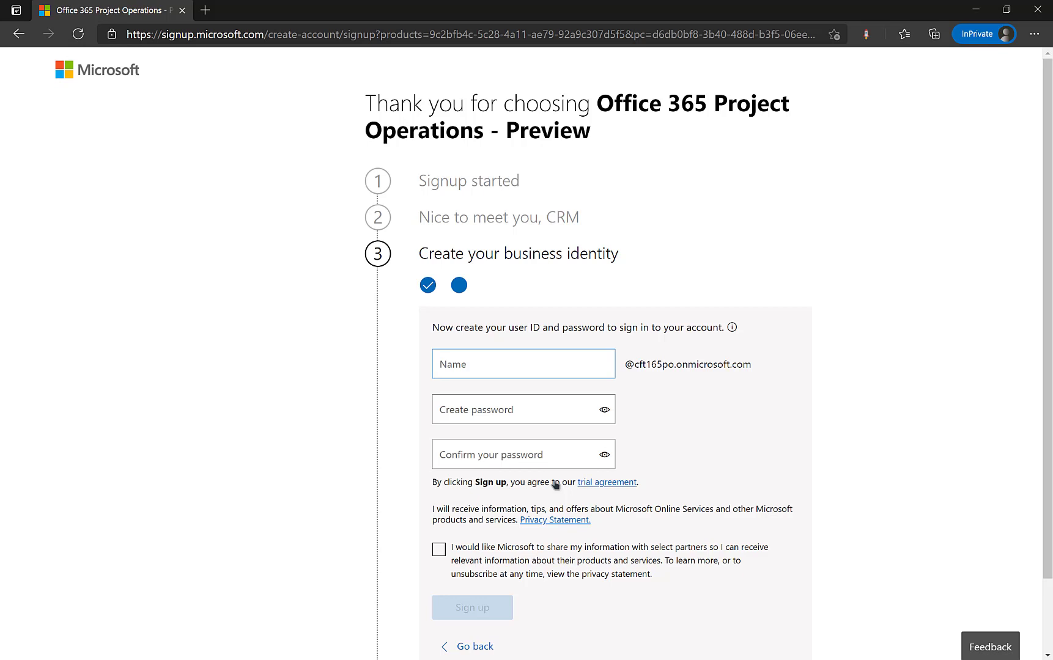
# Step: Enter the admin user ID, the password twice, tick partner sharing, and sign up
pyautogui.write('crmadmin')
pyautogui.press('Tab')
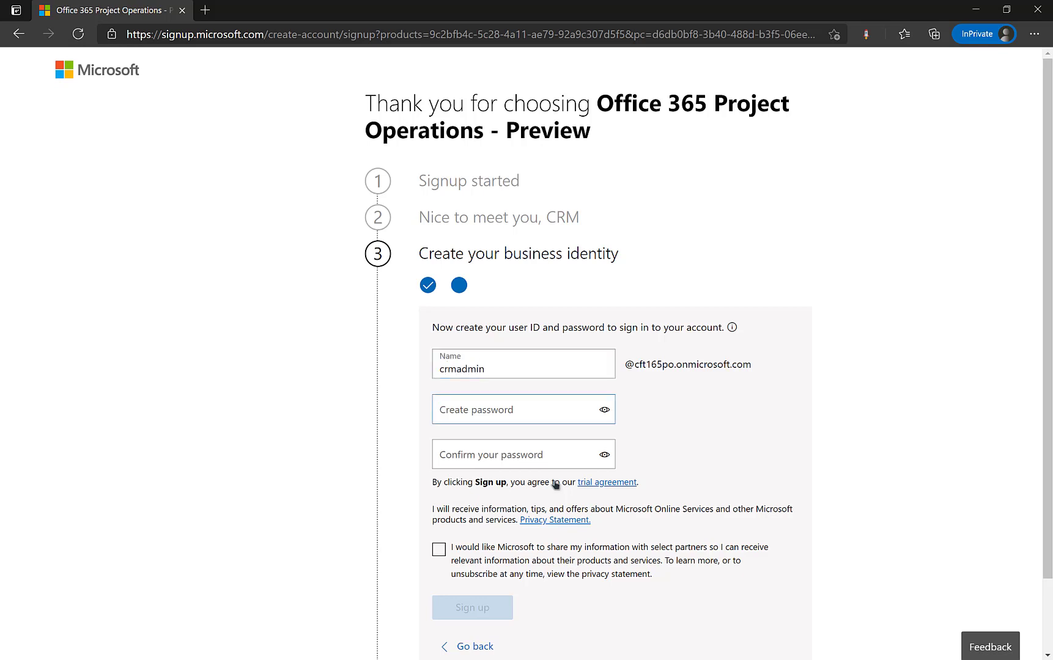
pyautogui.write('••••••••••••')
pyautogui.press('Tab')
pyautogui.write('•••••••••')
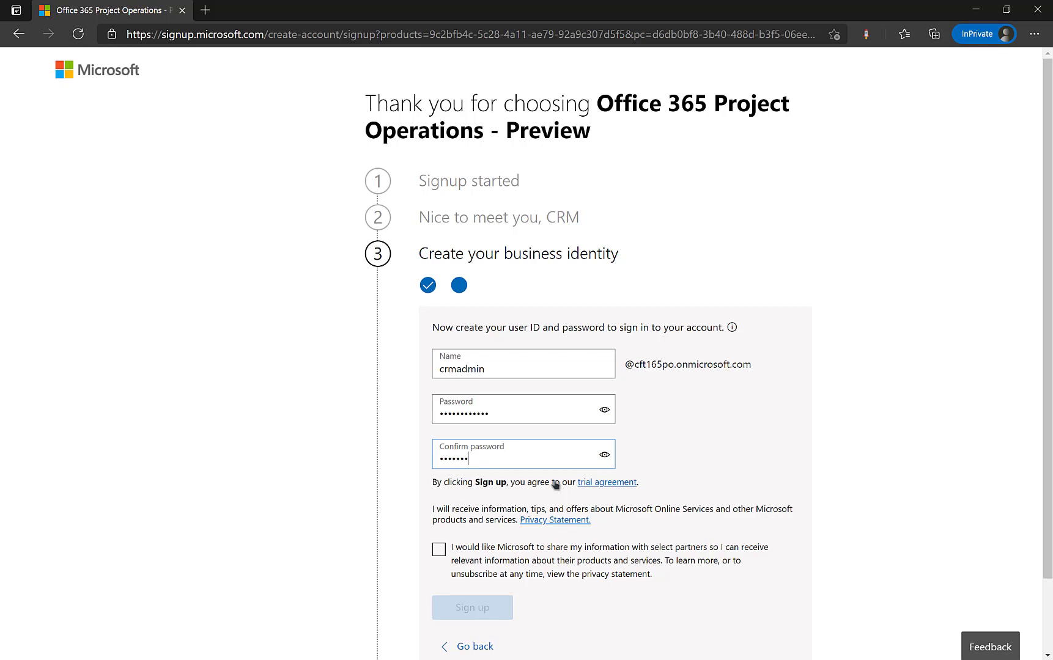
pyautogui.write('•••')
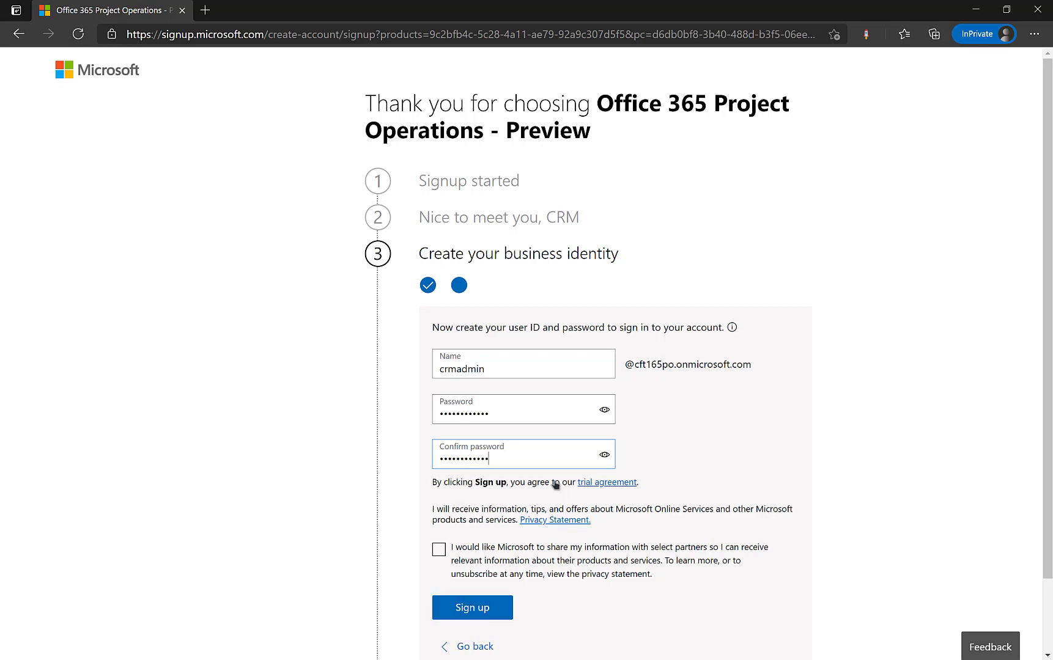
pyautogui.click(439, 550)
pyautogui.scroll(-1, 439, 550)
pyautogui.click(479, 575)
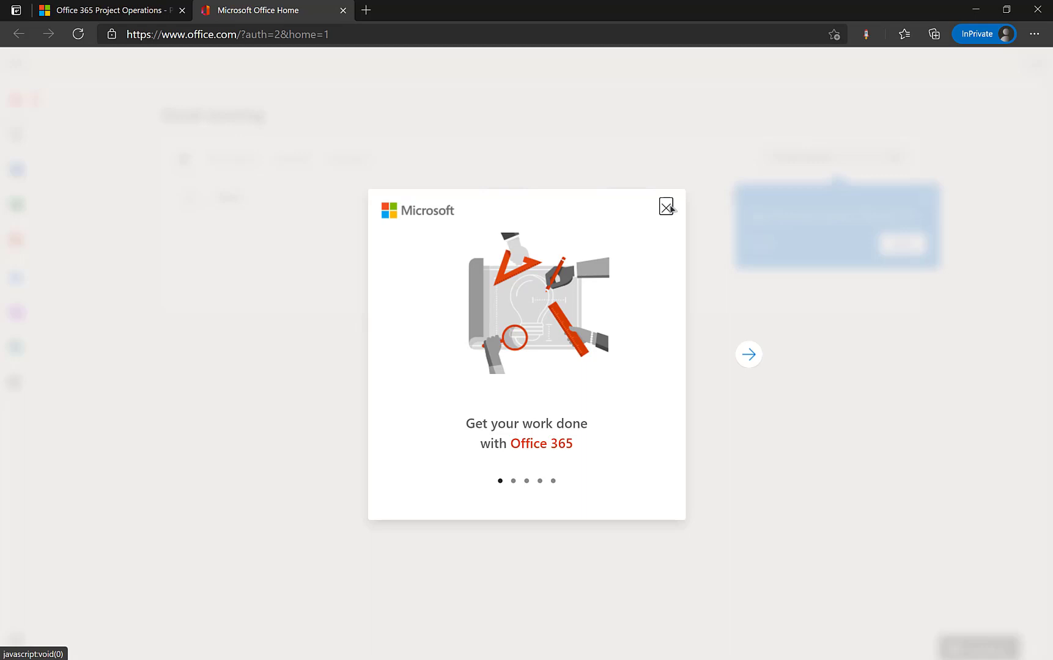
# Step: Close the Office 365 welcome tour and go to the Admin center from the app rail
pyautogui.click(666, 208)
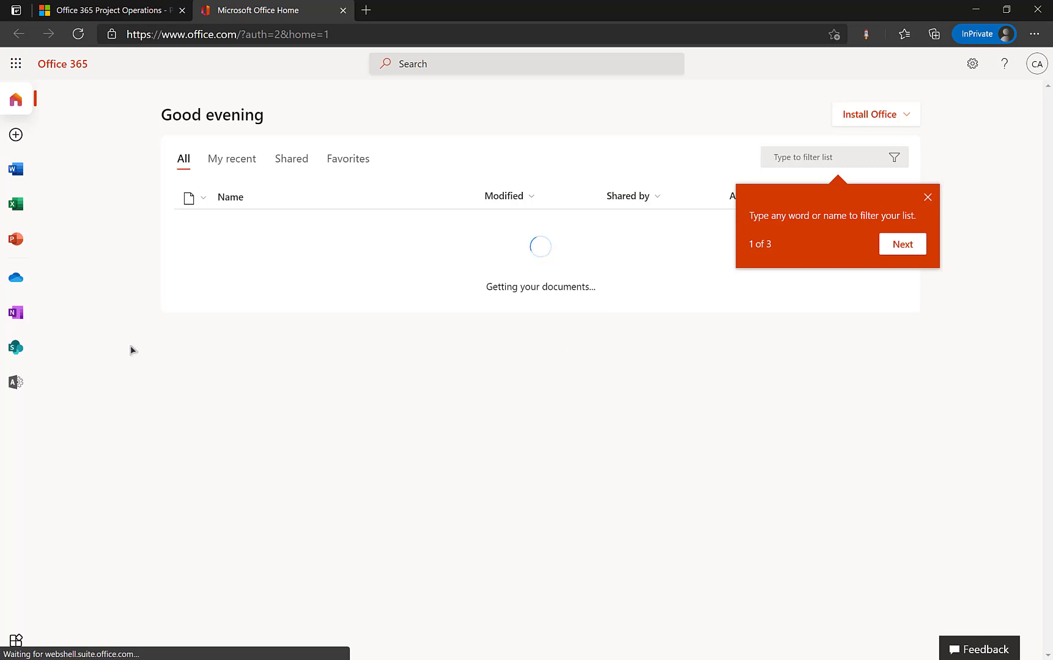
pyautogui.click(13, 385)
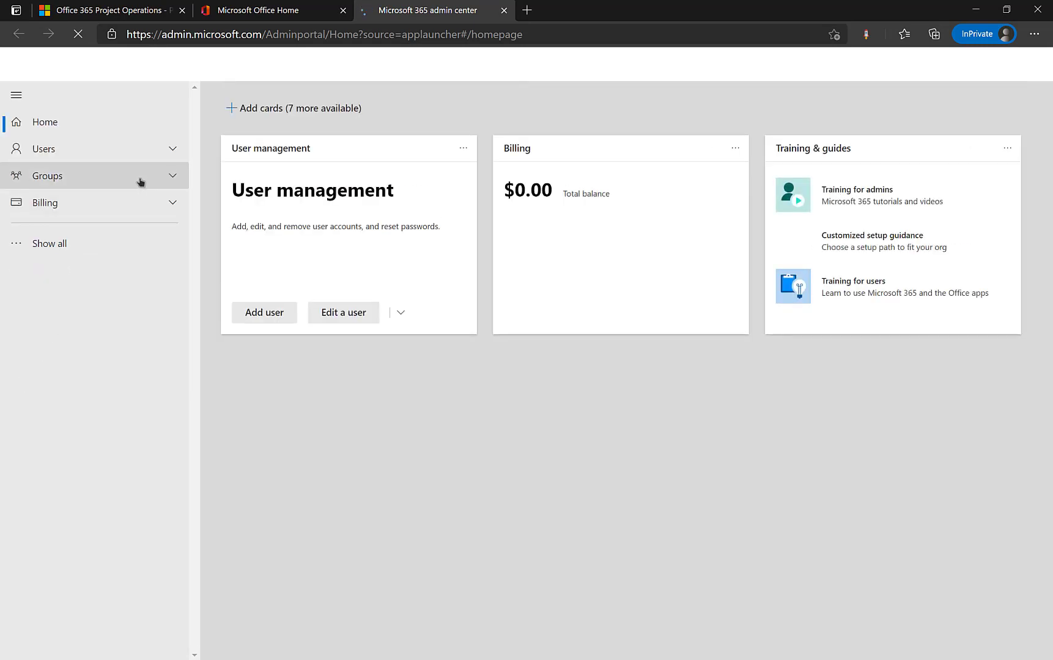
# Step: Expand Billing and view the organisation's Licenses page
pyautogui.click(130, 202)
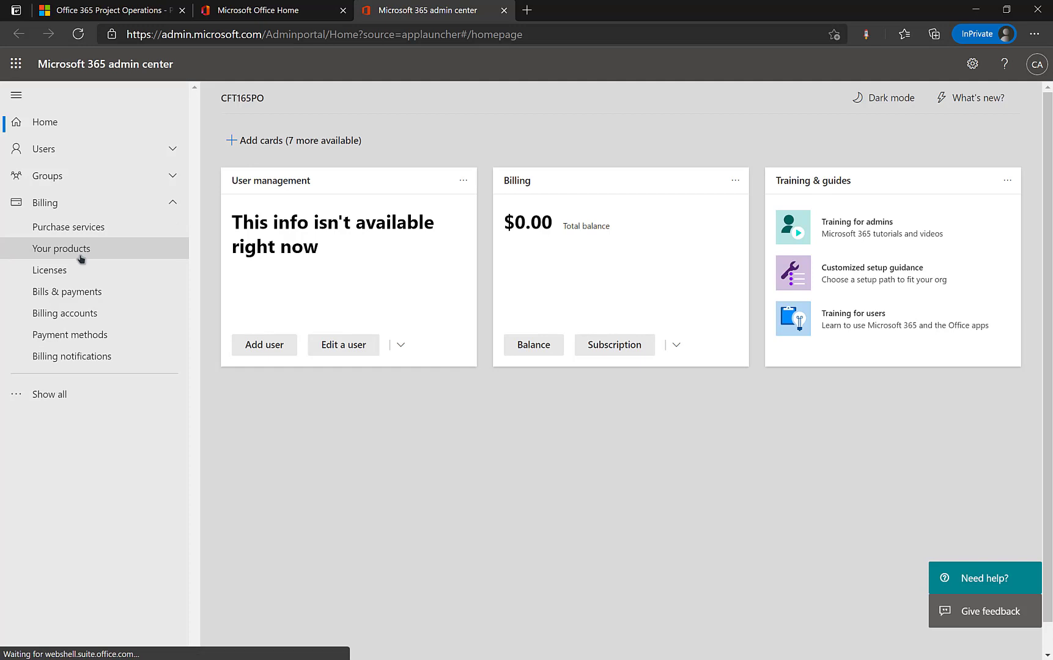
pyautogui.click(68, 270)
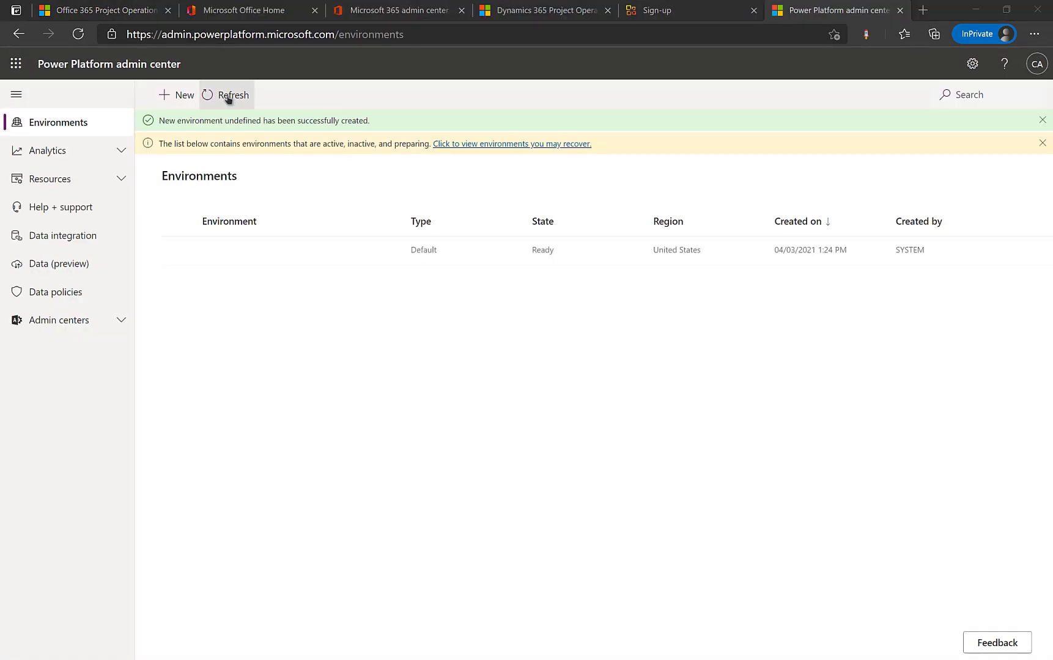
# Step: Refresh the Power Platform environments list, then return to the Project Operations (CRM) trial signup
pyautogui.click(228, 97)
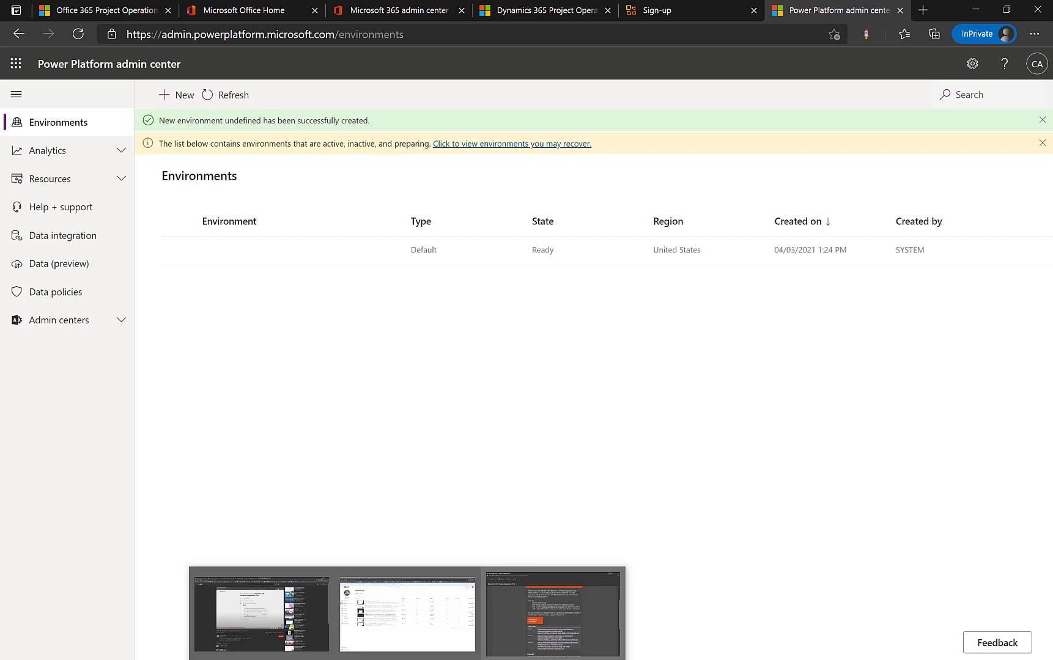
pyautogui.click(560, 4)
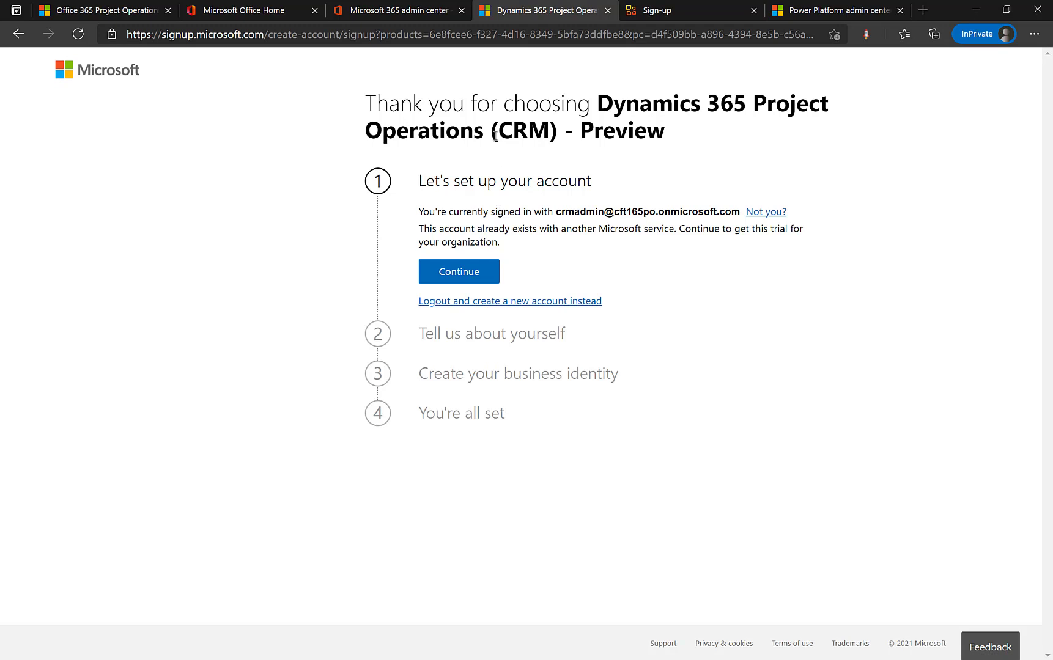
# Step: Point out 'CRM' in the trial title, then continue the Dynamics 365 trial with the signed-in account
pyautogui.moveTo(495, 136); pyautogui.dragTo(554, 130)
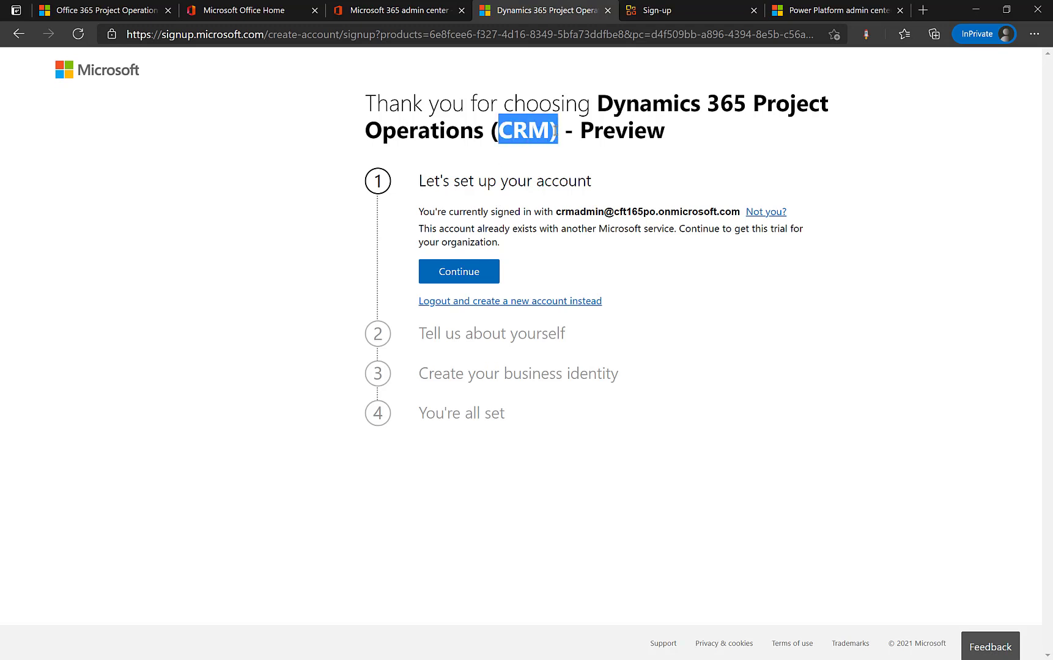
pyautogui.click(495, 224)
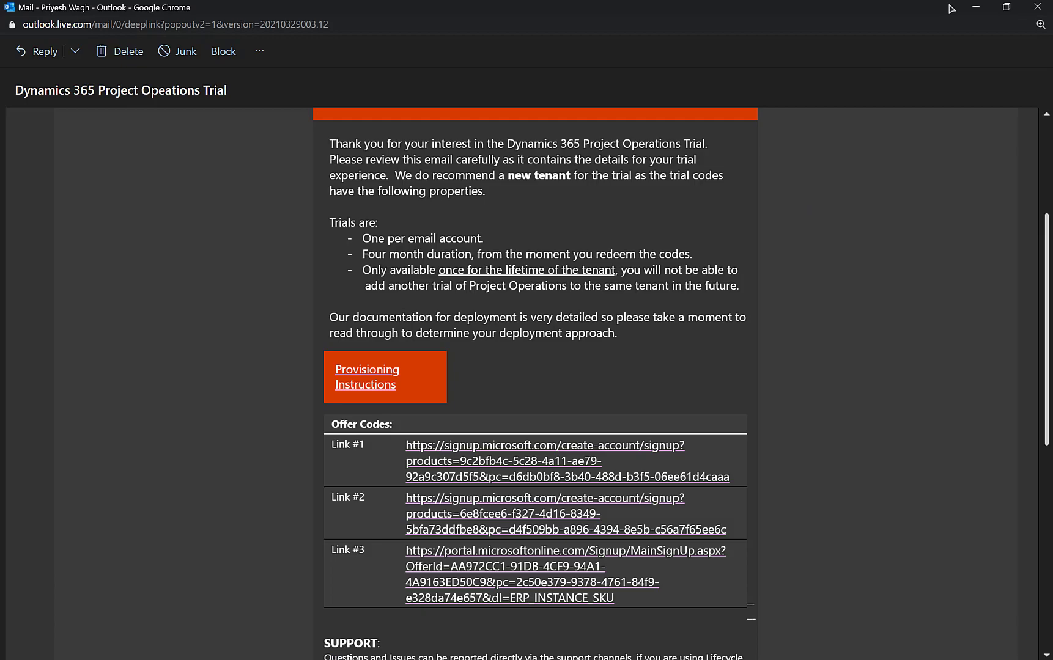
pyautogui.click(975, 8)
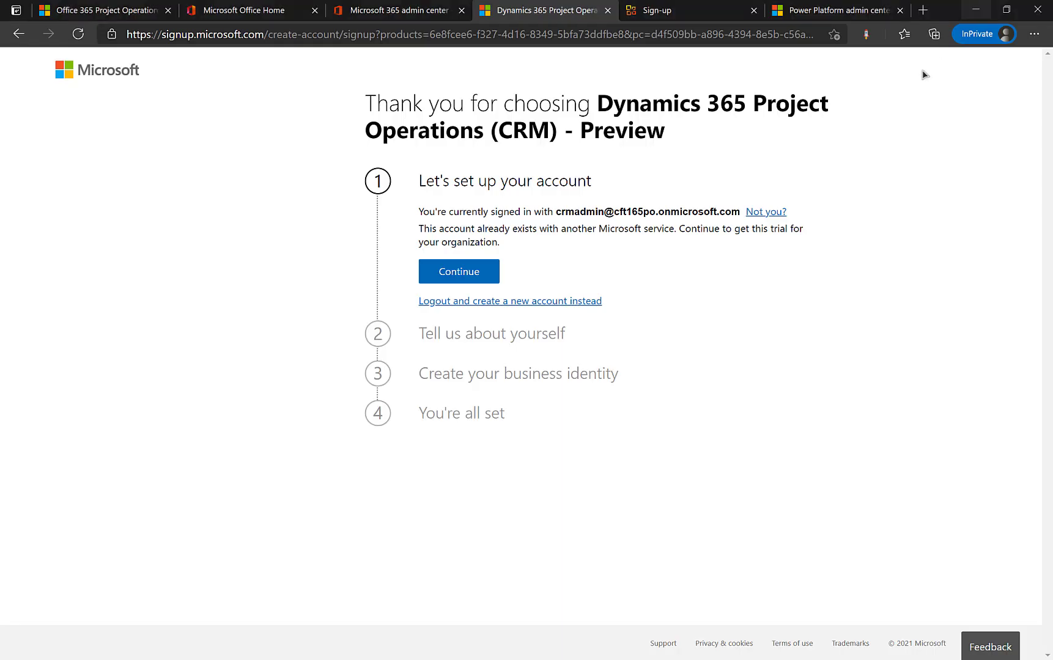
pyautogui.click(472, 271)
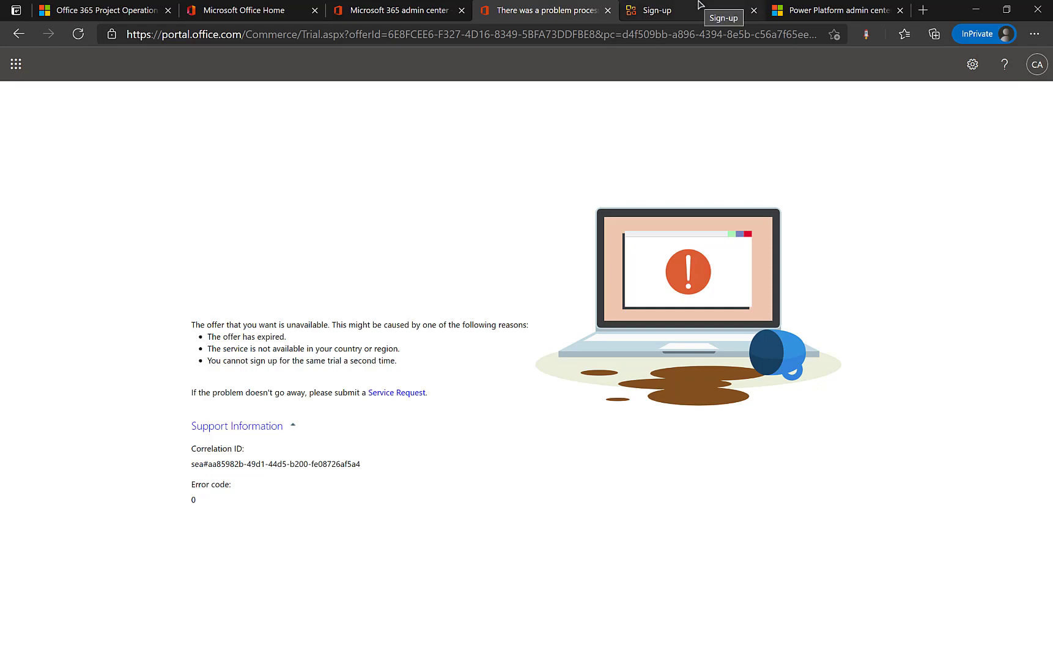
# Step: Check the subscriptions on the admin center Licenses page, then go back to the offer-unavailable page
pyautogui.click(760, 5)
pyautogui.click(419, 8)
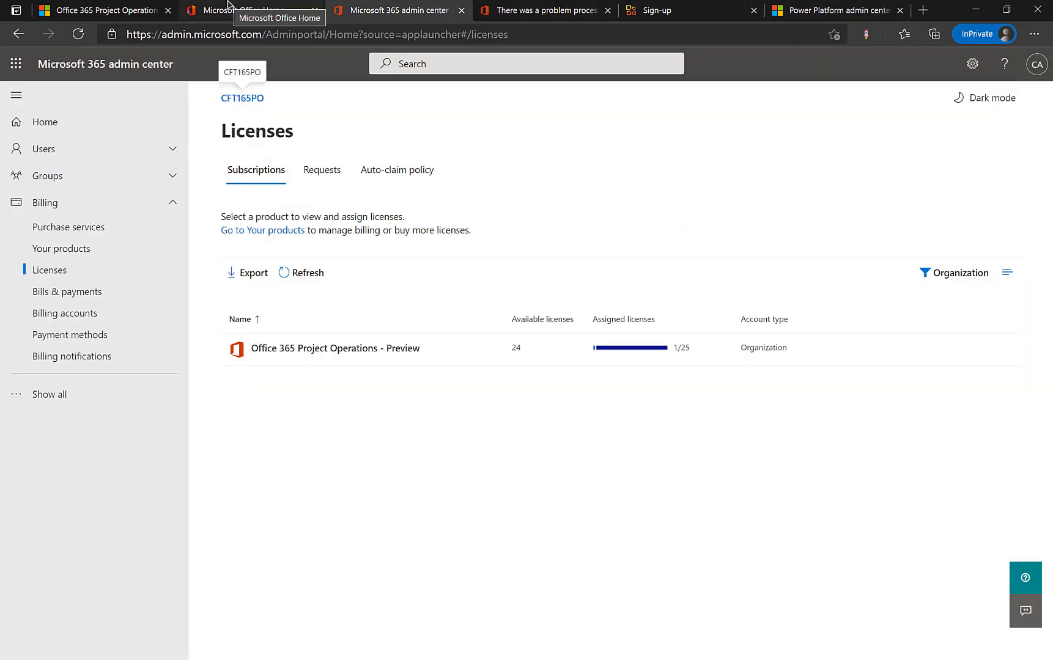
pyautogui.click(581, 5)
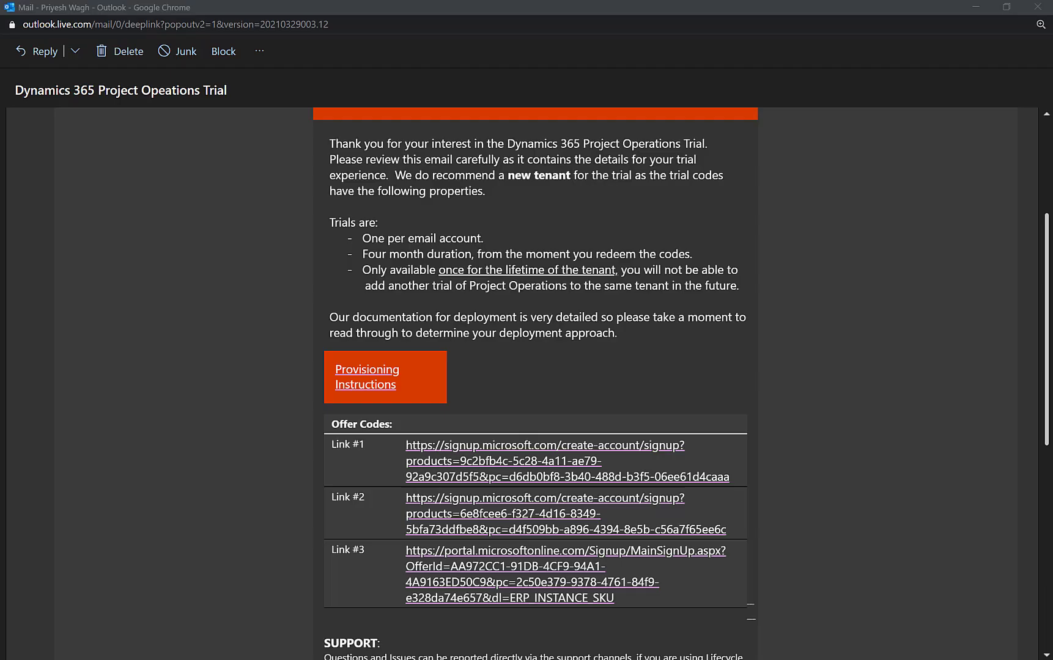
# Step: Copy the Link #2 offer-code address from the Outlook trial e-mail
pyautogui.rightClick(507, 530)
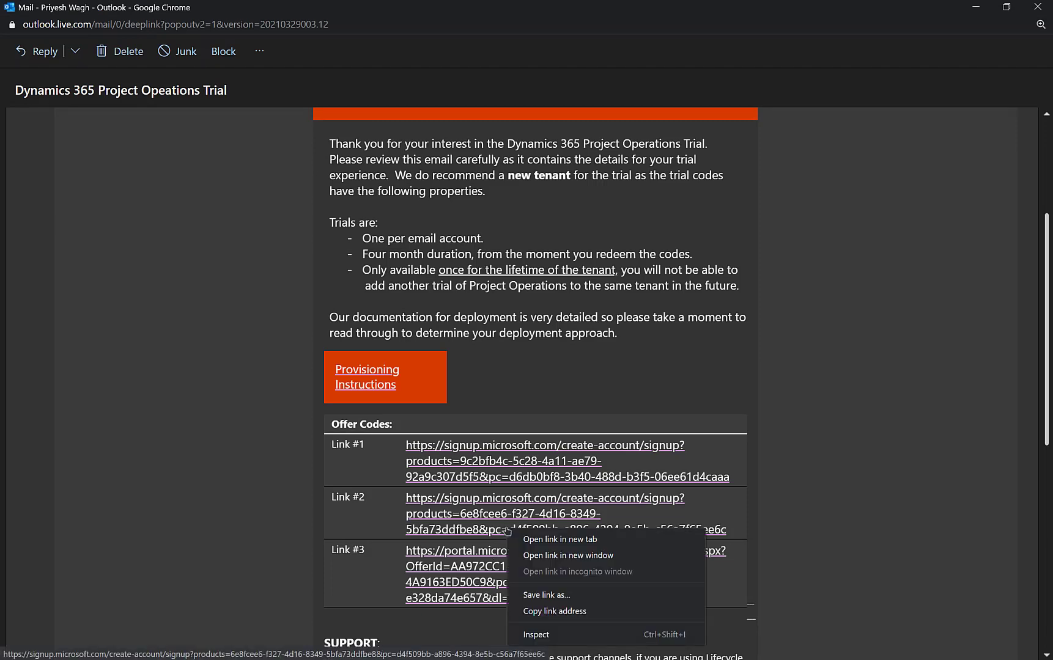
pyautogui.click(558, 612)
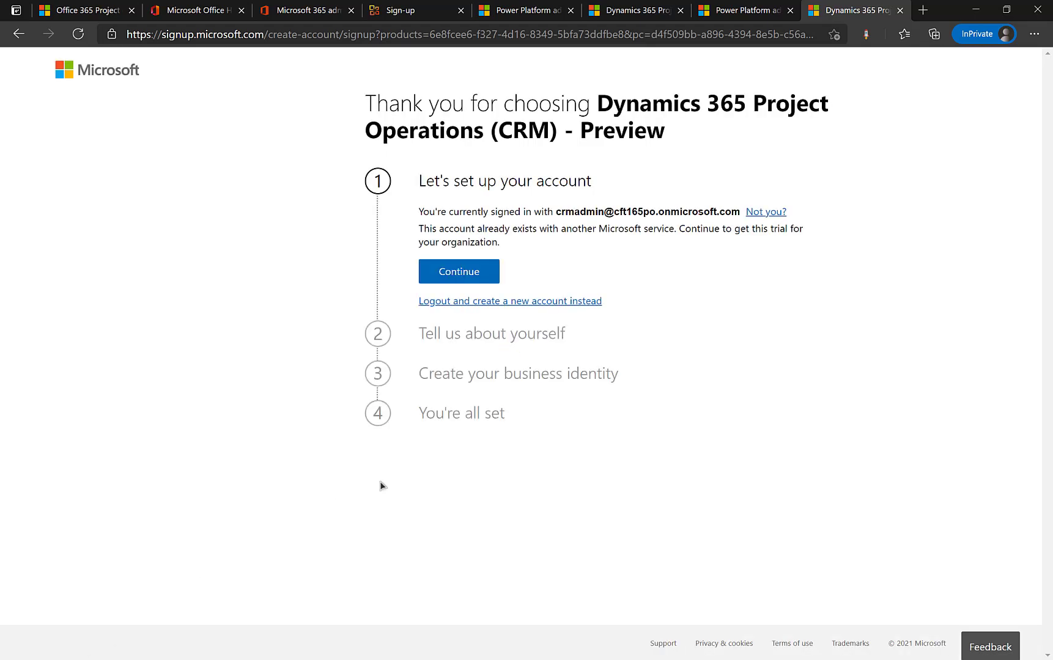
# Step: Continue the Project Operations (CRM) - Preview signup with the current account, then proceed past the order receipt
pyautogui.click(472, 275)
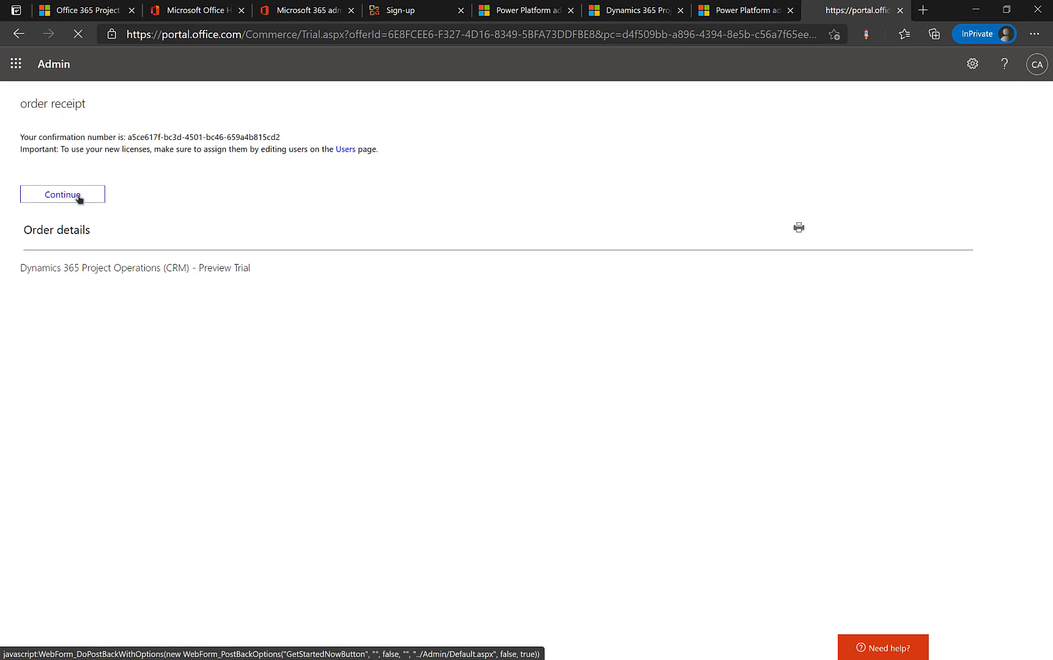
pyautogui.click(78, 197)
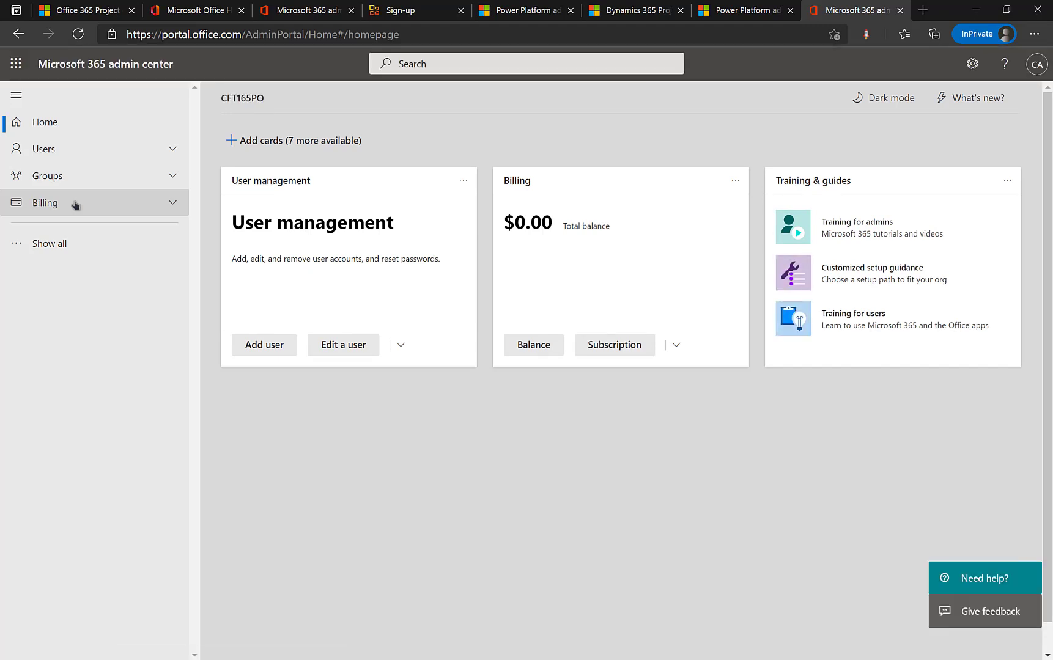
# Step: Check the new subscription under Billing > Licenses, then open Users > Active users
pyautogui.click(75, 205)
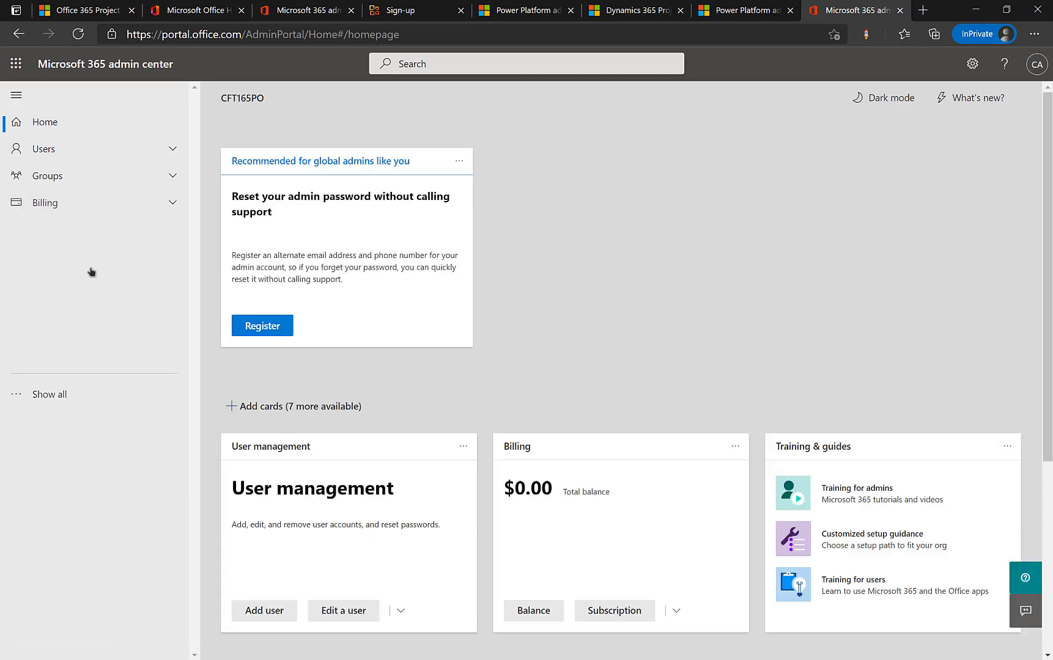
pyautogui.click(89, 276)
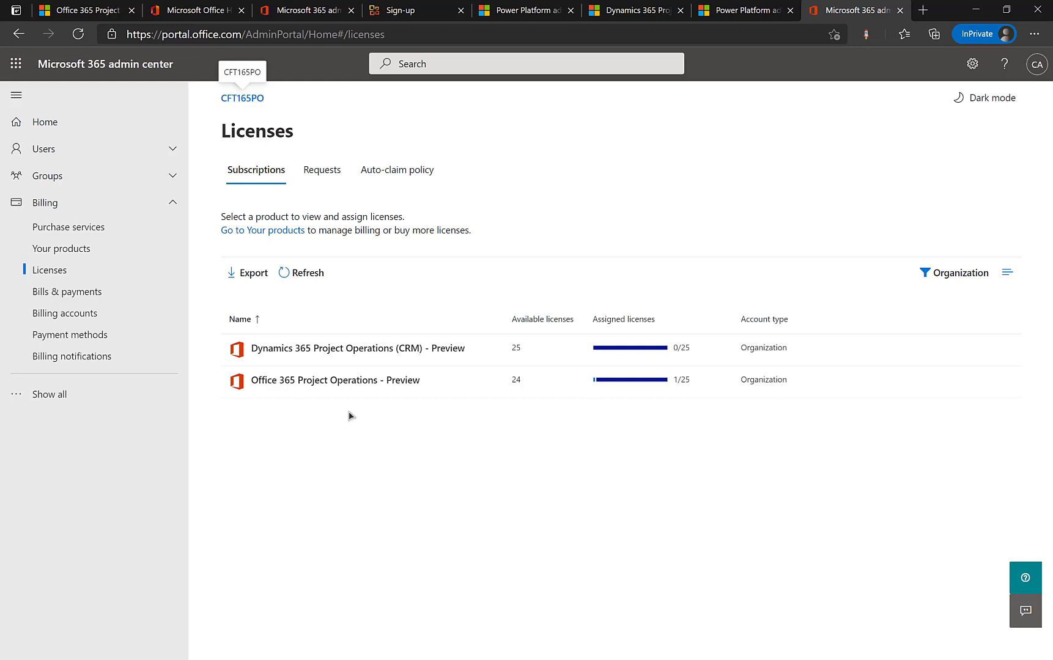
pyautogui.click(89, 153)
pyautogui.click(98, 176)
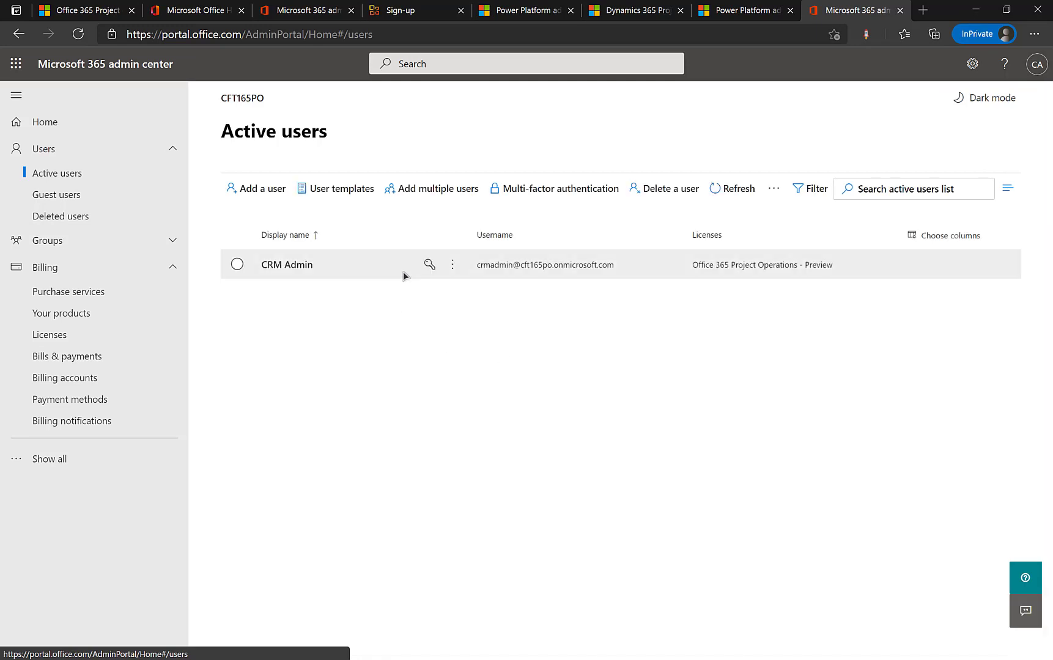
# Step: Give the CRM Admin user the Dynamics 365 Project Operations (CRM) - Preview licence and save
pyautogui.click(404, 273)
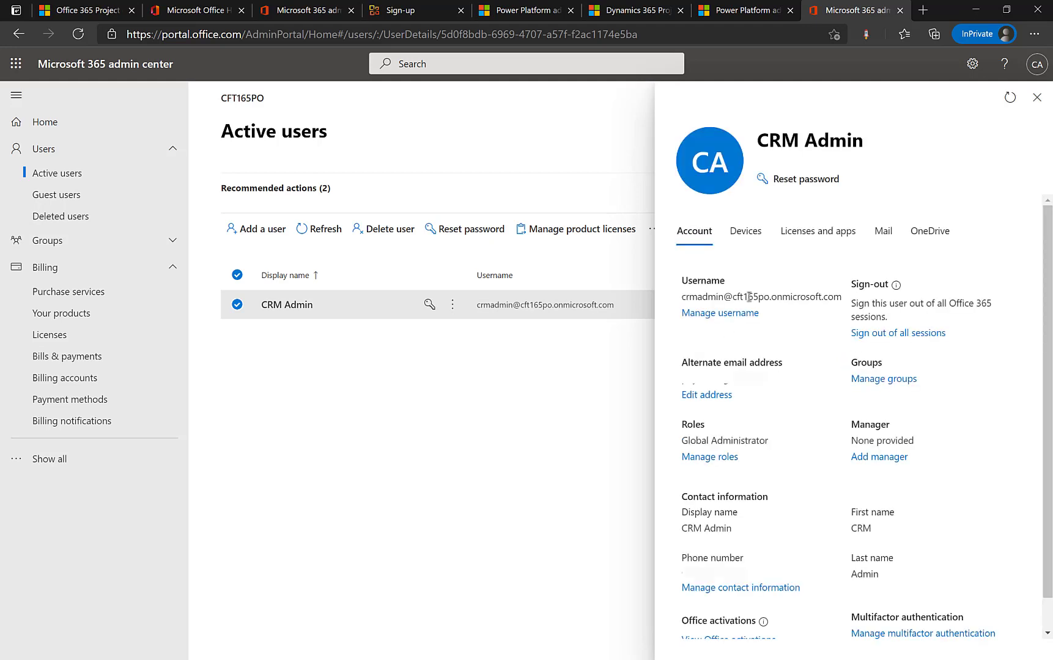
pyautogui.click(809, 234)
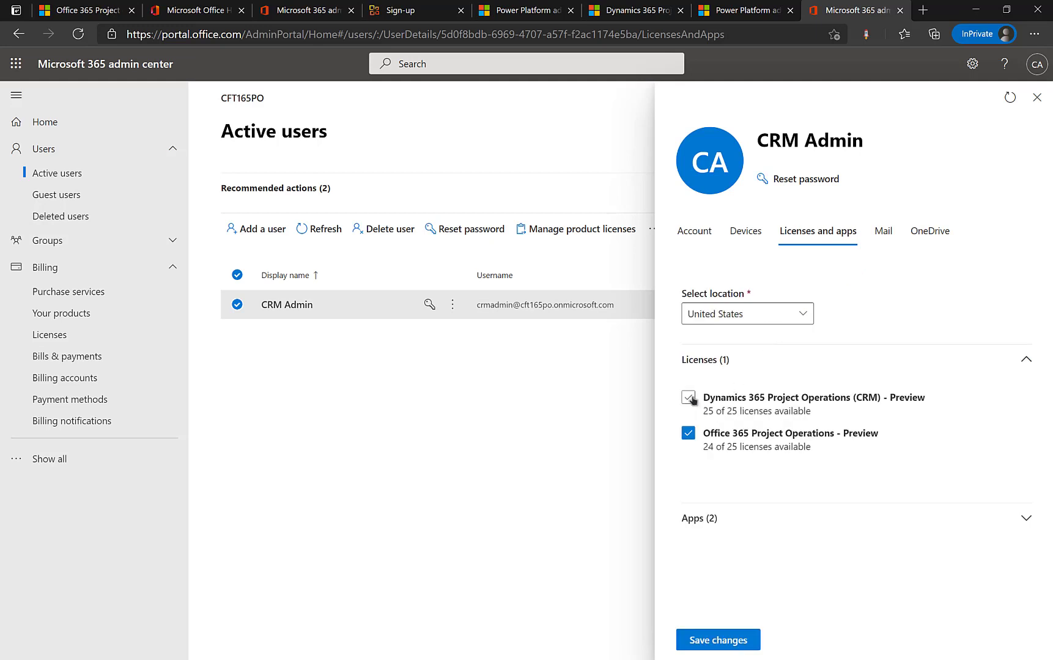
pyautogui.click(689, 397)
pyautogui.click(735, 640)
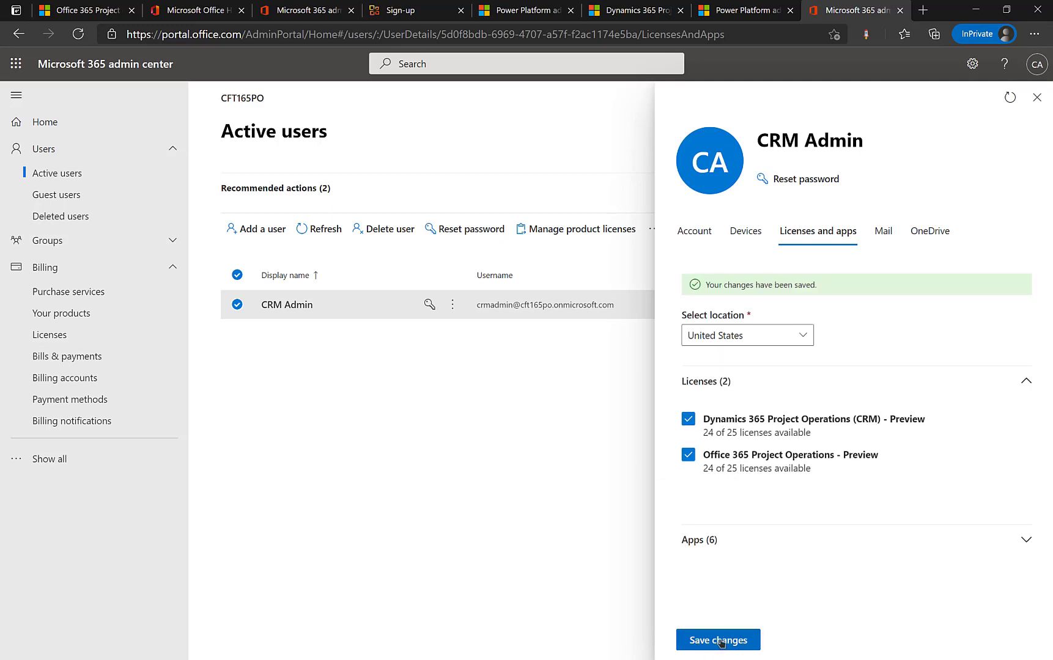
# Step: Start a new environment named CFT165 PO with type Trial (subscription-based)
pyautogui.hotkey('ctrl', '5')
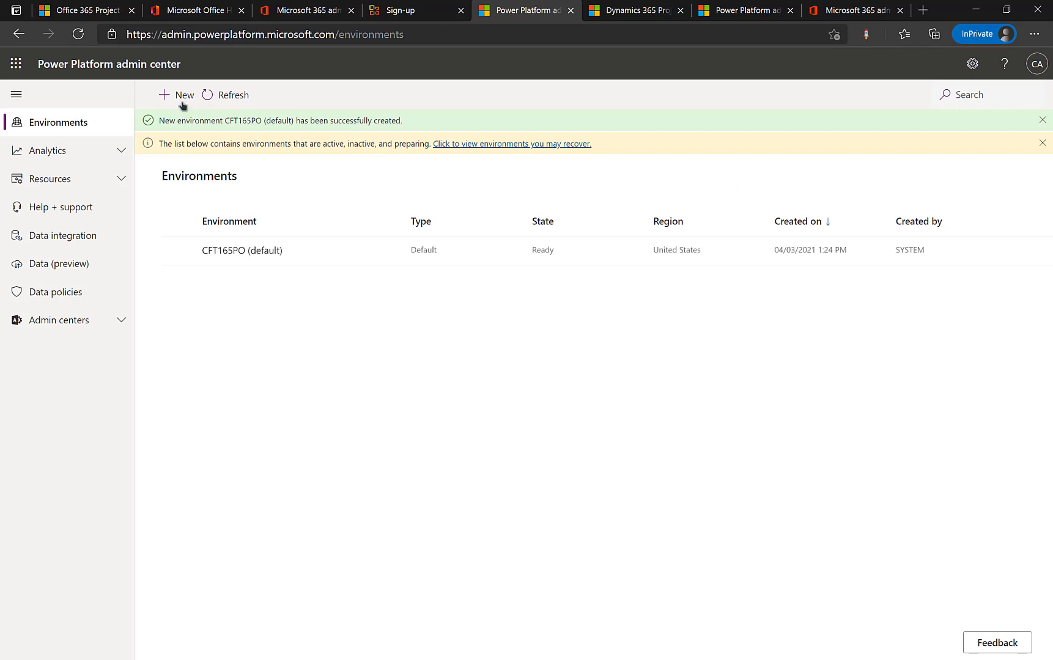
pyautogui.click(181, 97)
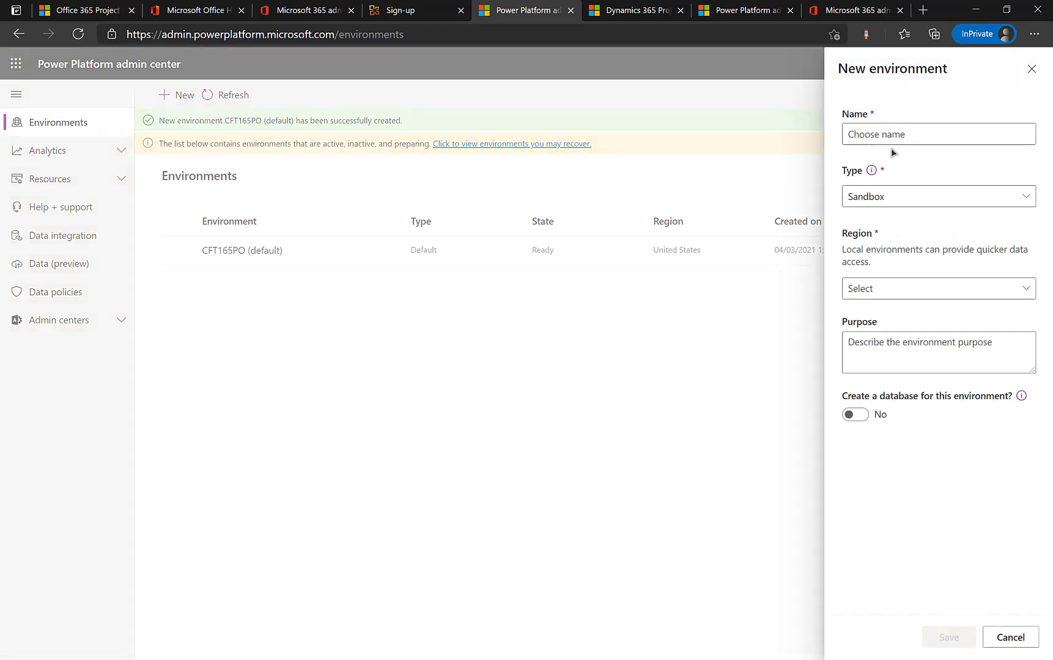
pyautogui.click(916, 139)
pyautogui.write('C')
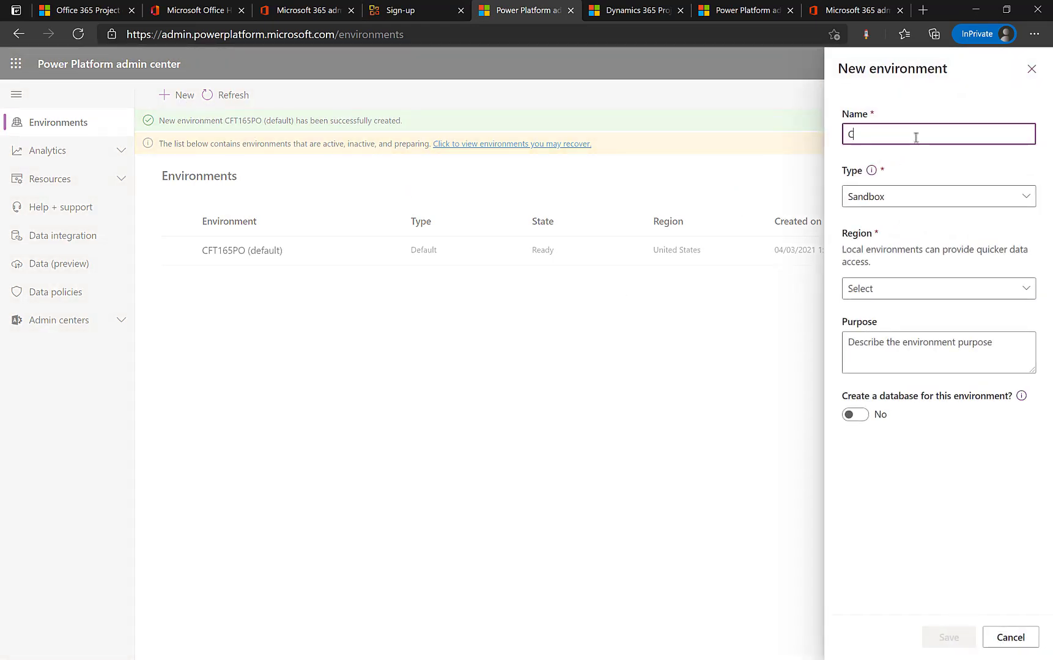
pyautogui.write('FT165 PO')
pyautogui.click(898, 196)
pyautogui.click(908, 245)
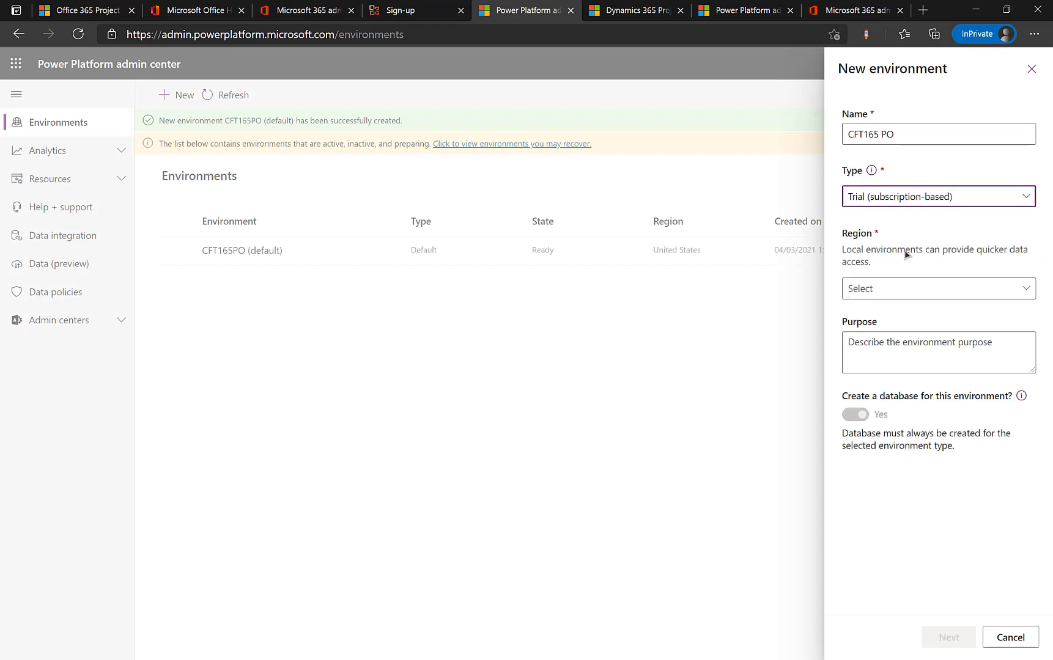
# Step: Set region United States and purpose 'For Project Operations Lite Deployment - Trial Environment', then continue
pyautogui.click(897, 293)
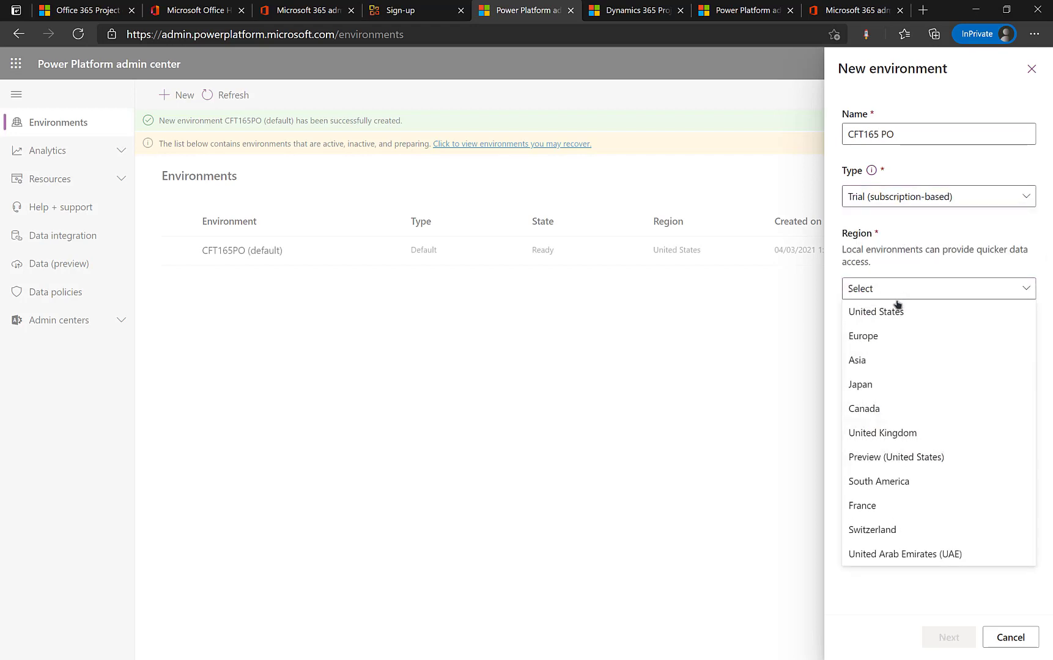
pyautogui.click(896, 309)
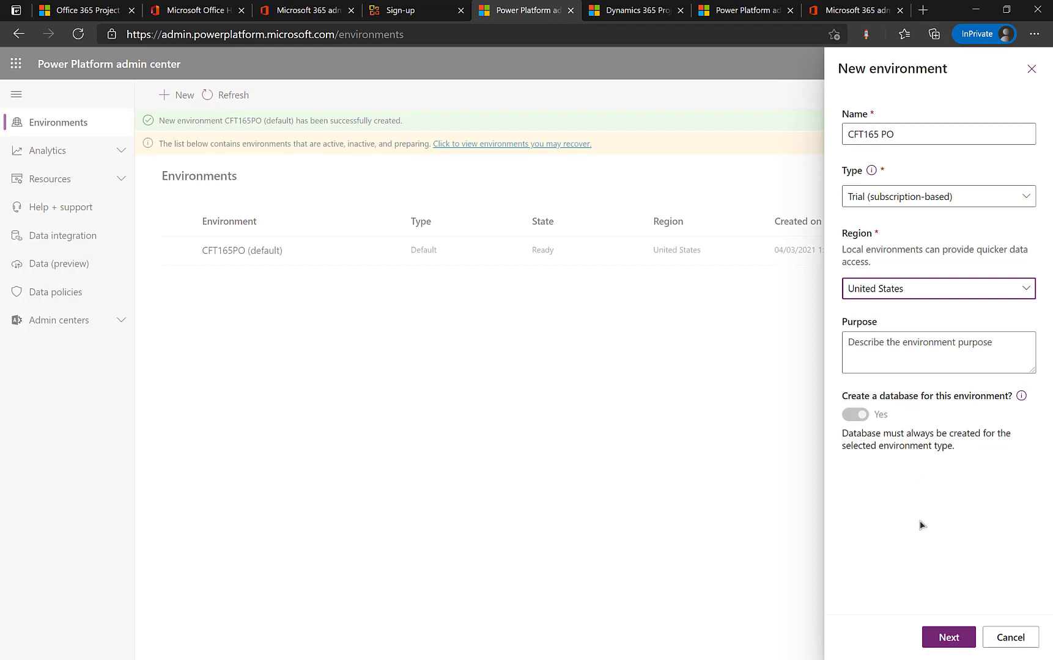
pyautogui.click(934, 353)
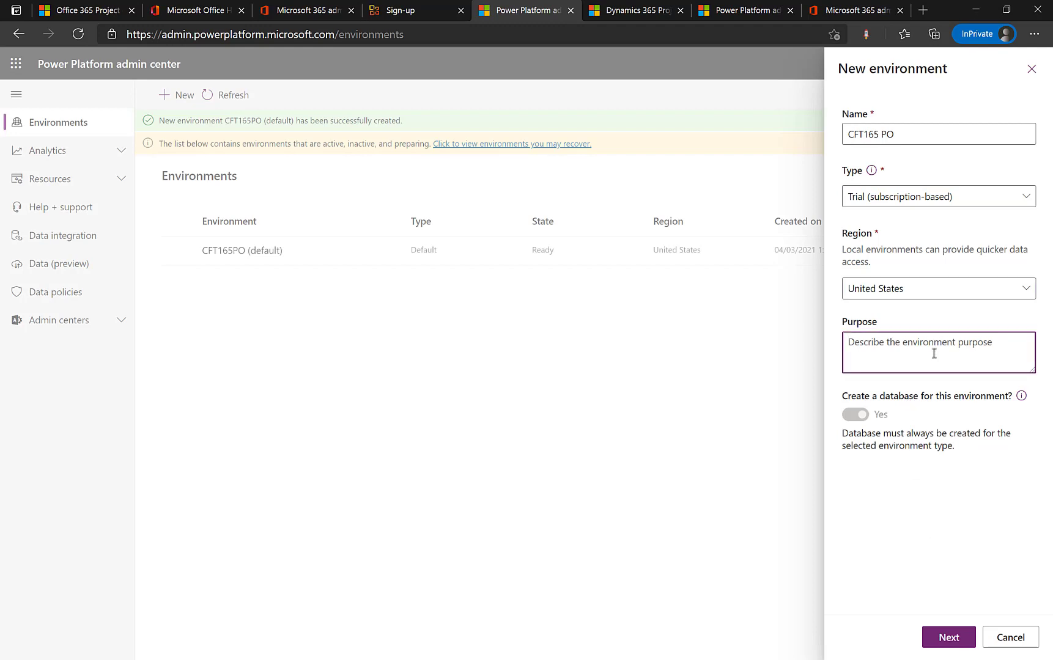
pyautogui.write('For Project Operati')
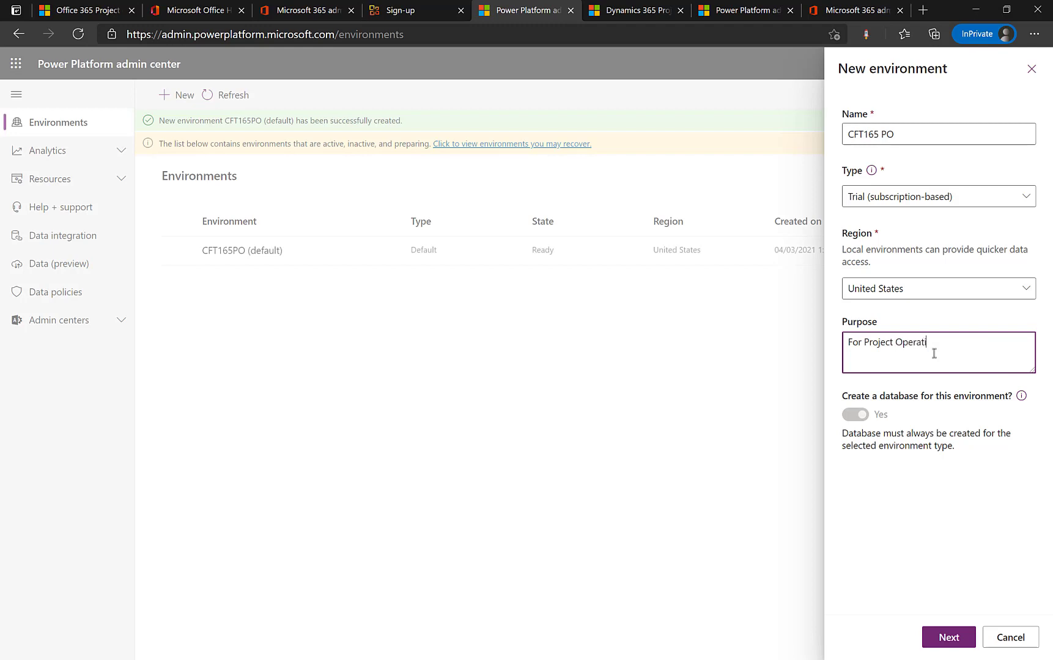
pyautogui.write('ons Lite Deployment')
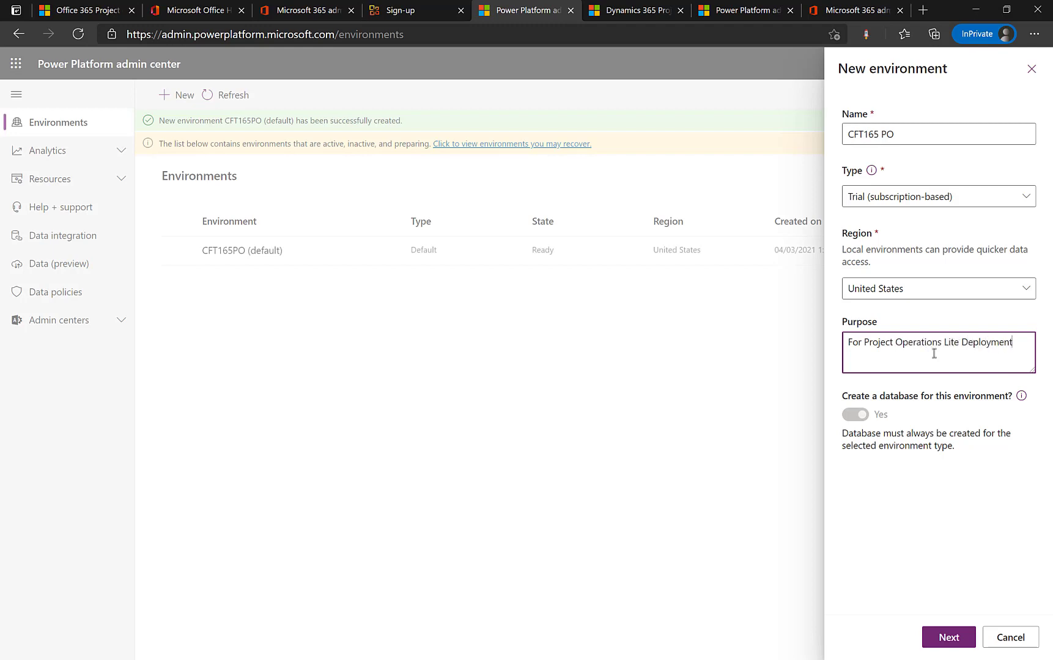
pyautogui.write(' - Trial Environment')
pyautogui.click(946, 643)
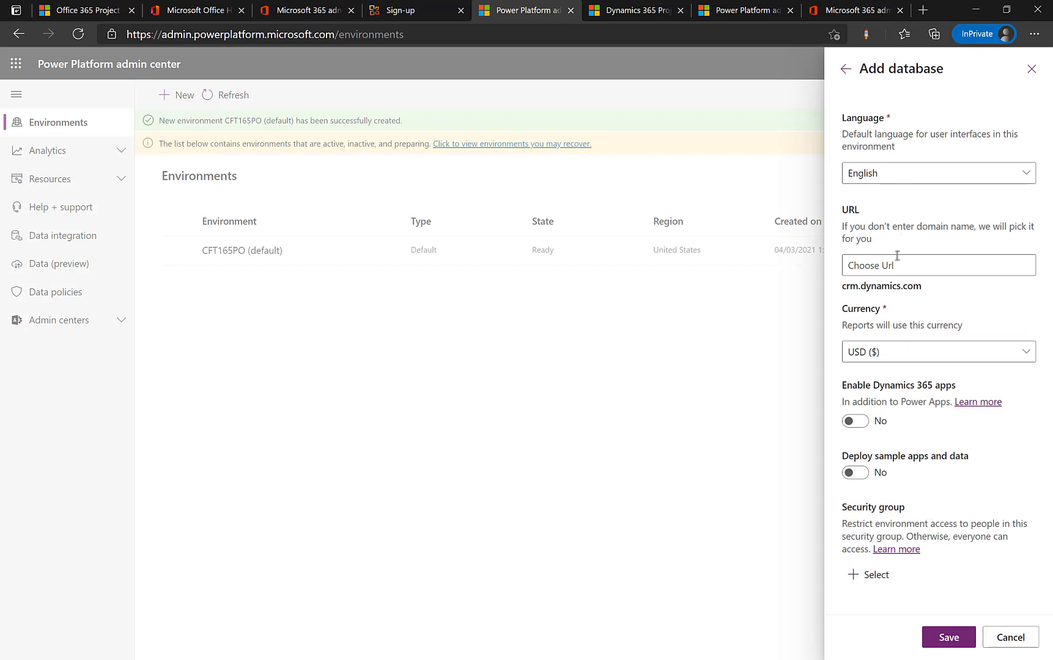
# Step: Set the database URL to cft165po, enable Dynamics 365 apps with Project Operations auto-deployed, and save
pyautogui.click(897, 257)
pyautogui.write('cft')
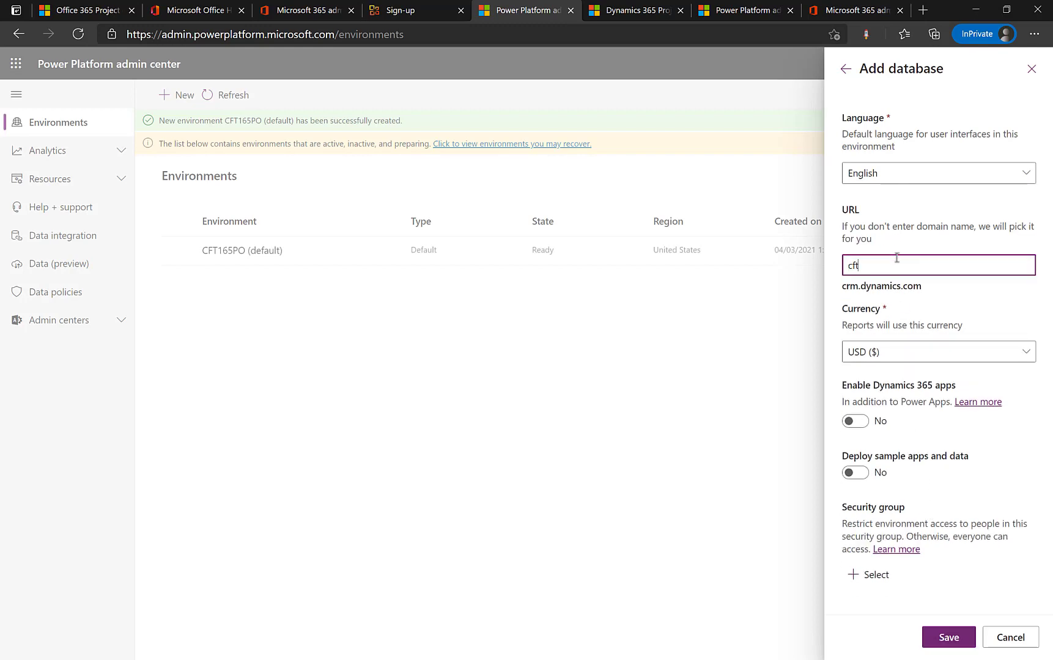
pyautogui.write('165po')
pyautogui.click(850, 422)
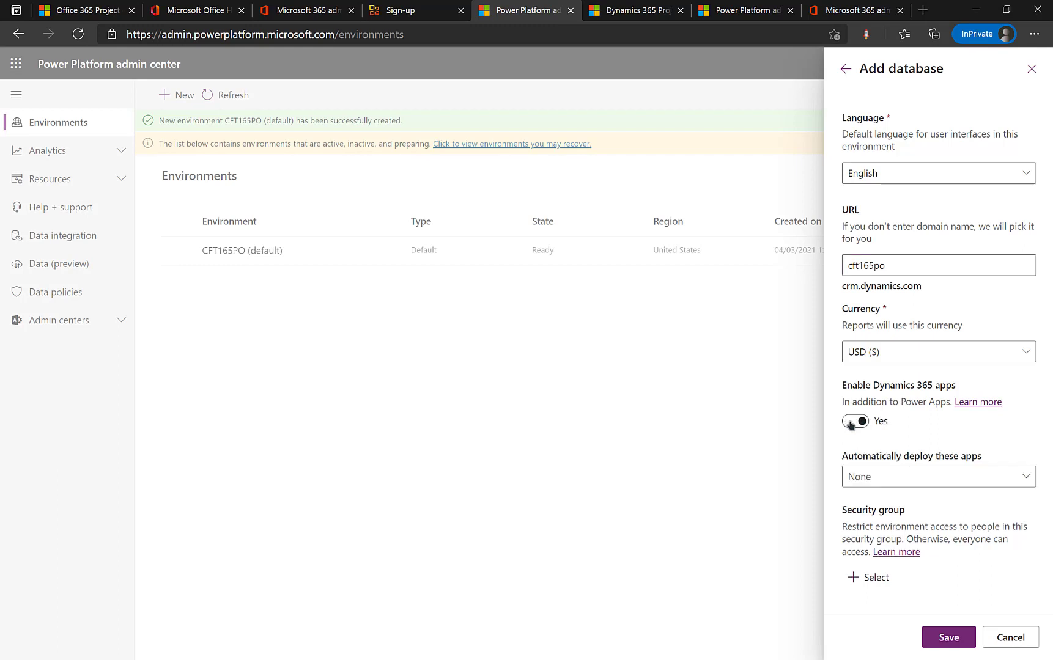
pyautogui.click(901, 472)
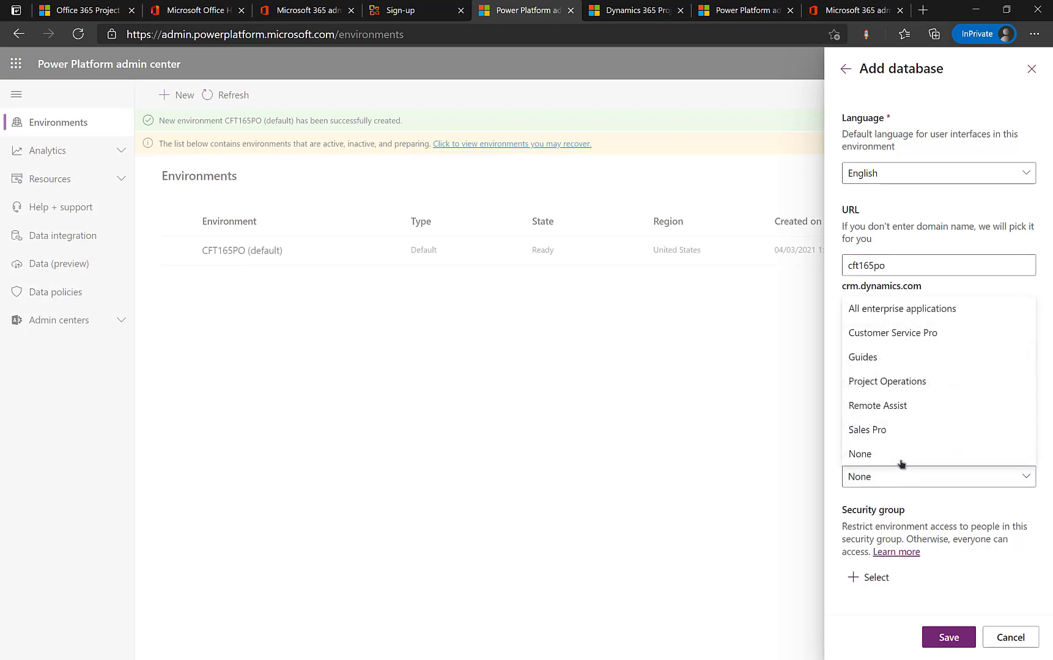
pyautogui.click(901, 382)
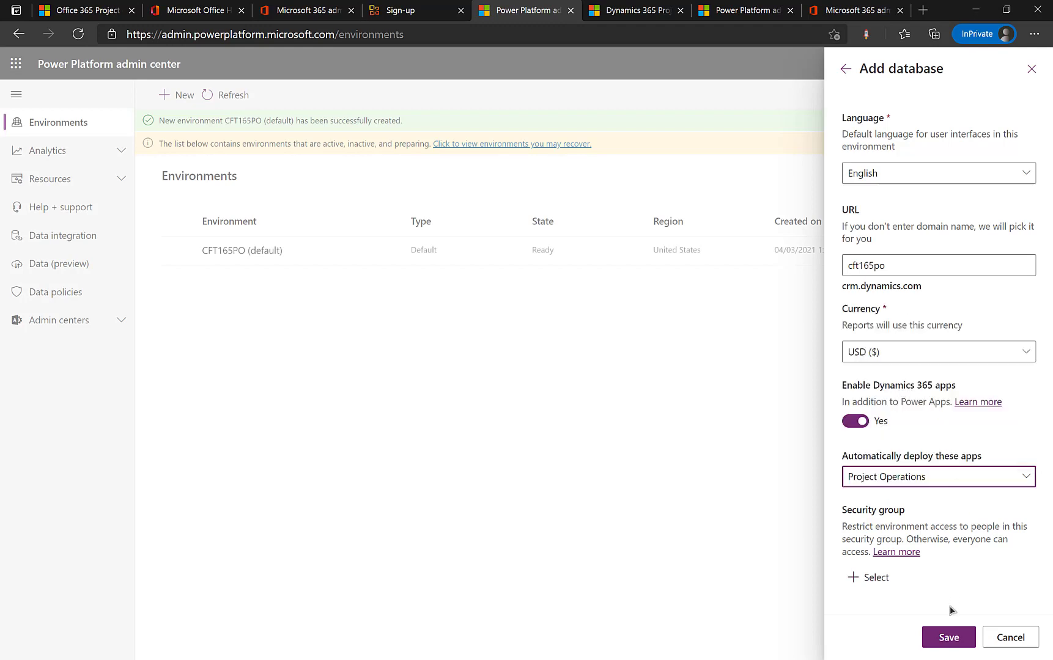
pyautogui.click(949, 638)
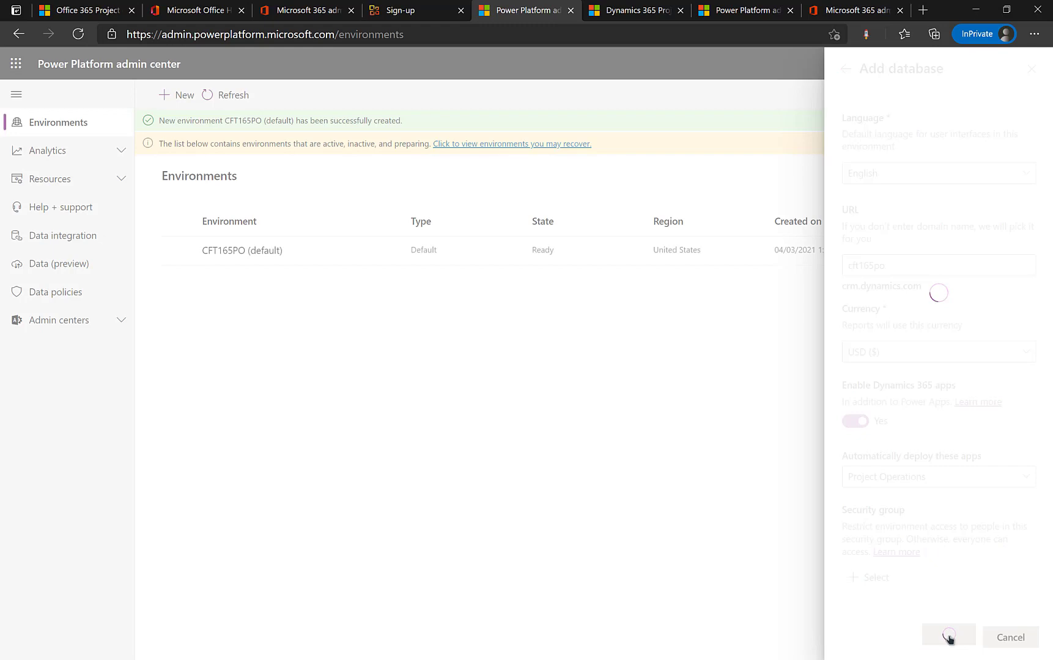